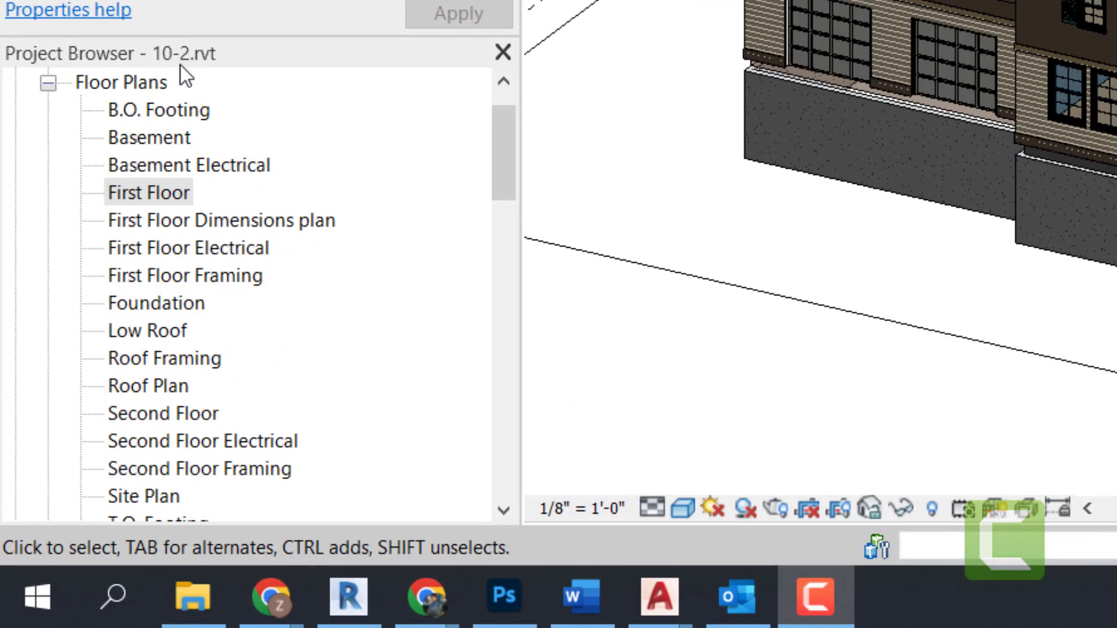
# Step: Open the First Floor plan, zoom in, and switch to the View ribbon tab
pyautogui.doubleClick(159, 197)
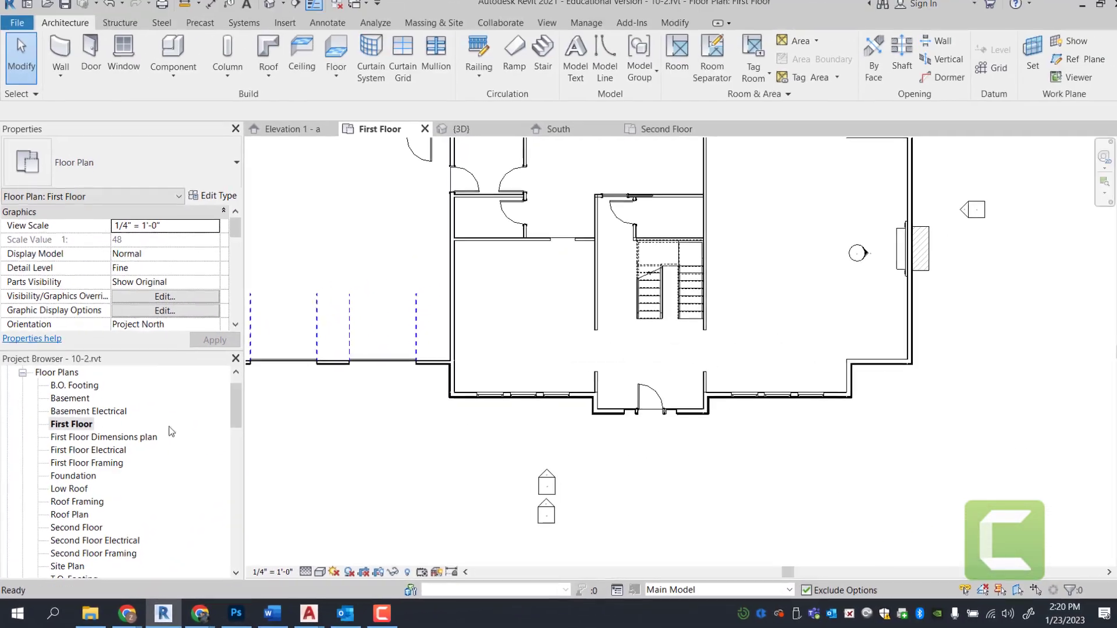
pyautogui.scroll(2, 702, 248)
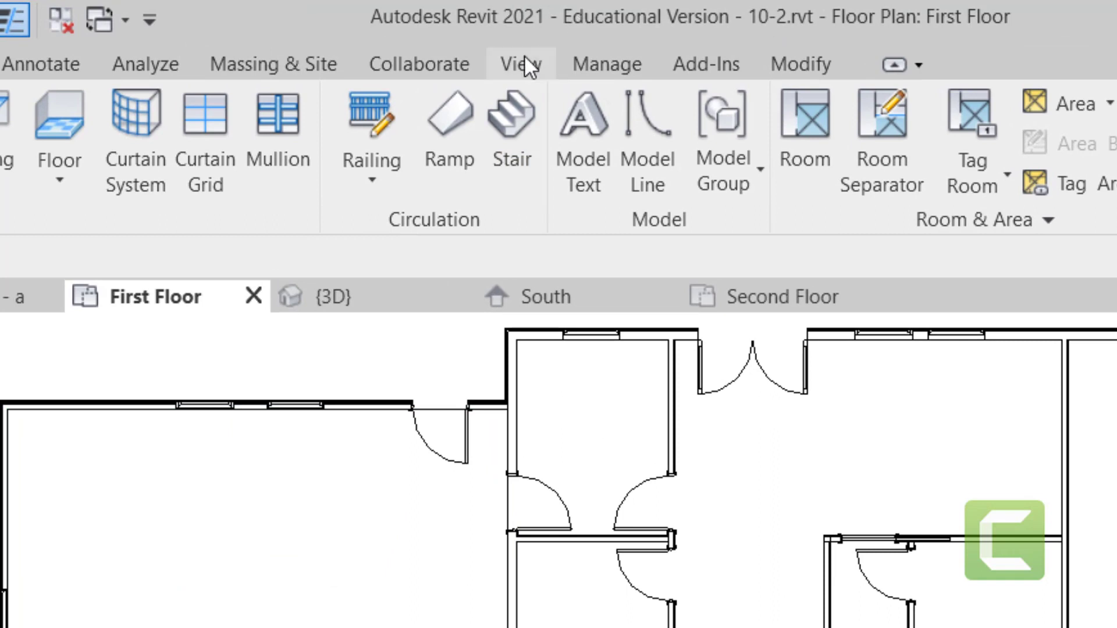
pyautogui.click(522, 57)
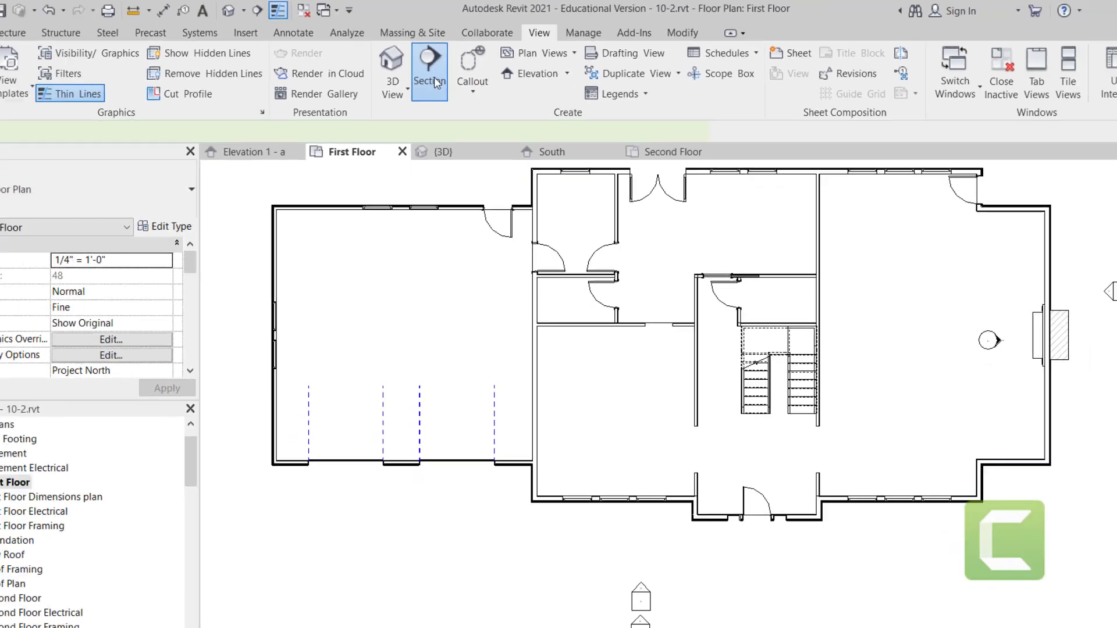
# Step: Draw a horizontal section line from left of the plan to past the right wall, through the stair
pyautogui.click(434, 77)
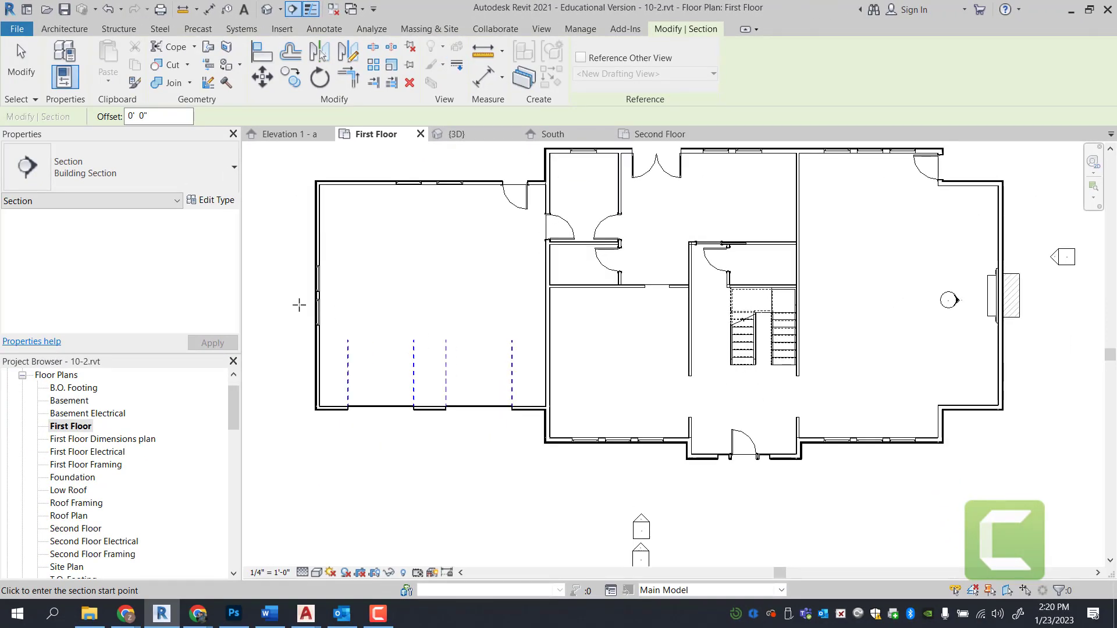
pyautogui.click(287, 304)
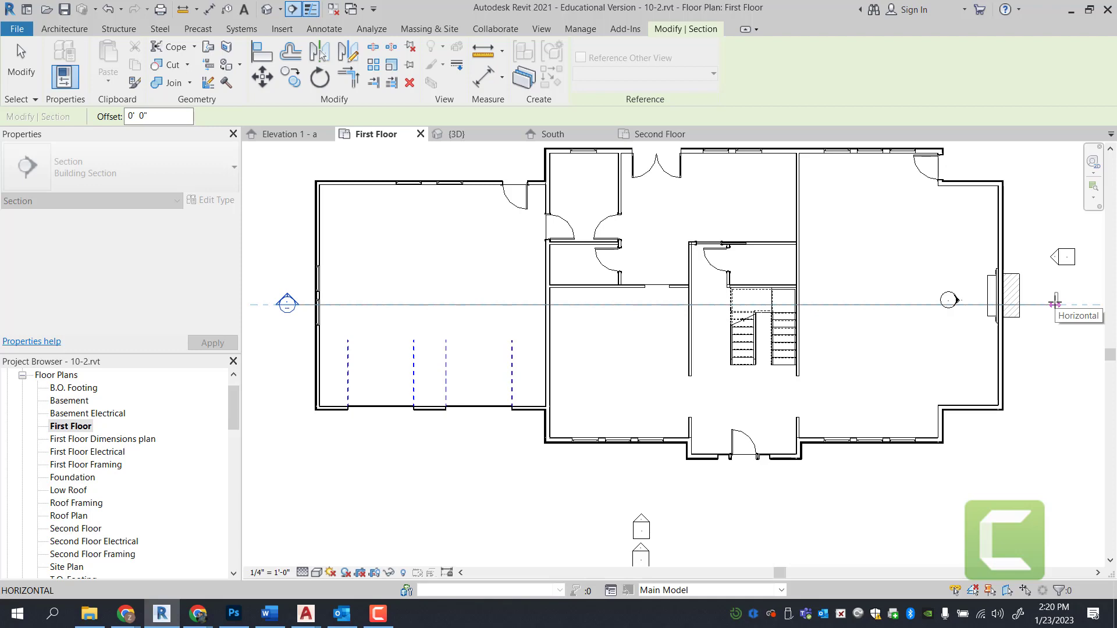
pyautogui.click(1056, 303)
# Step: Adjust the section's view depth boundary, then deselect the finished section
pyautogui.scroll(-2, 567, 346)
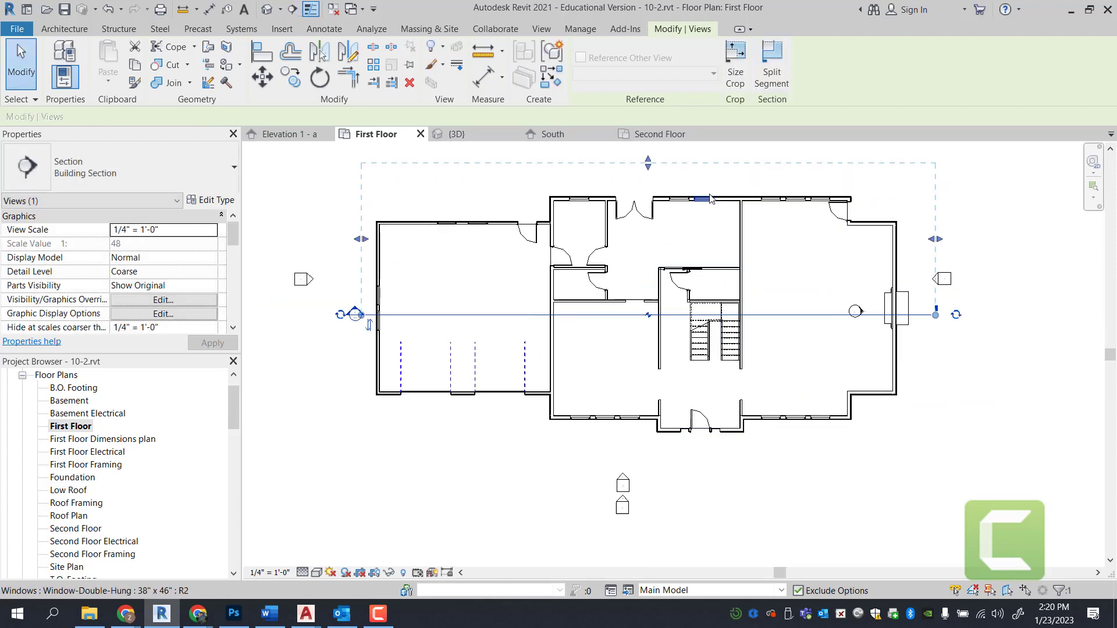
pyautogui.scroll(2, 678, 178)
pyautogui.moveTo(639, 161); pyautogui.dragTo(639, 142)
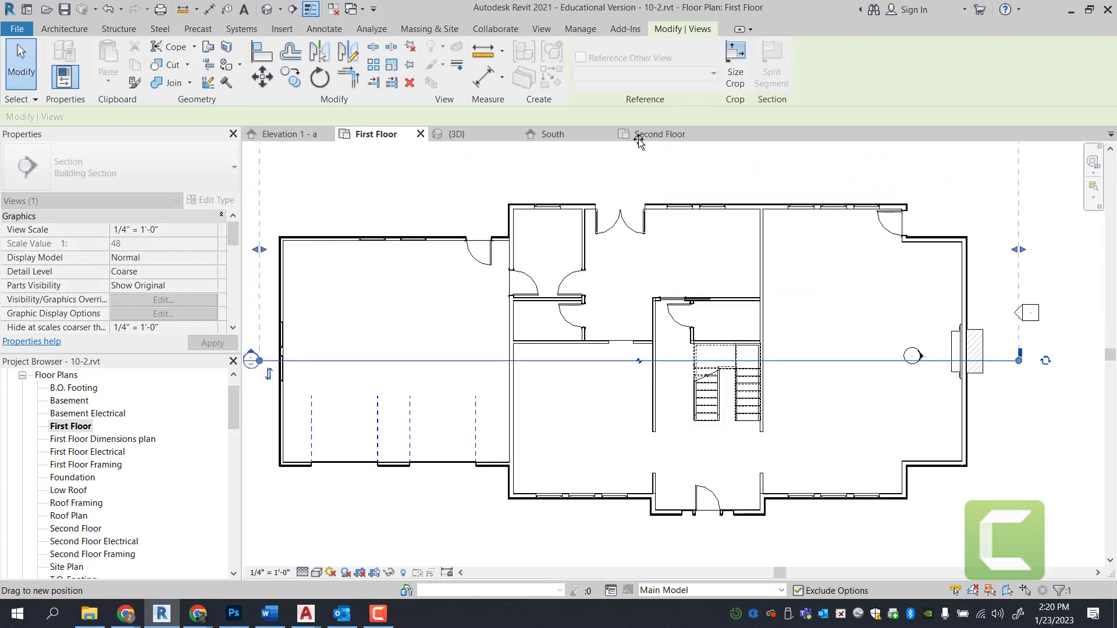
pyautogui.moveTo(643, 254); pyautogui.dragTo(634, 205)
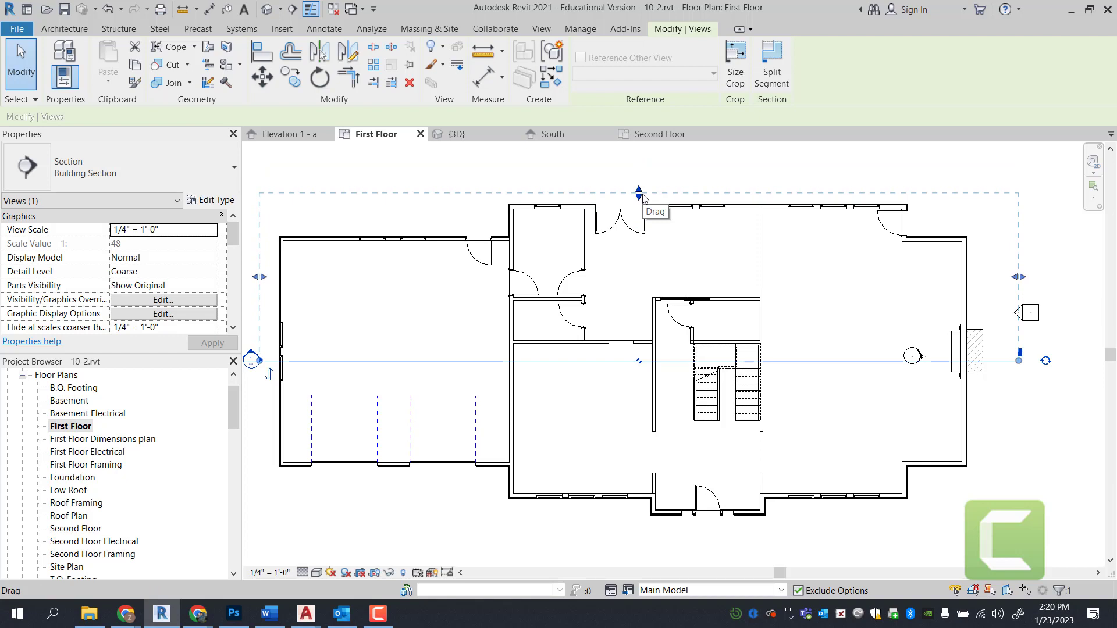
pyautogui.scroll(-1, 705, 275)
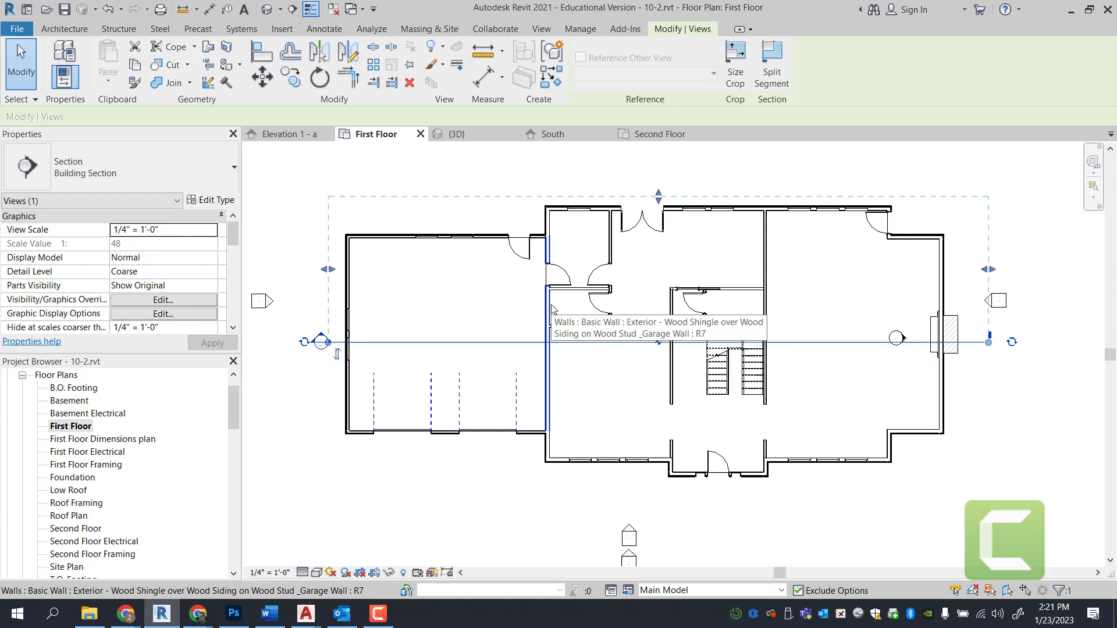
pyautogui.click(296, 313)
pyautogui.scroll(4, 321, 344)
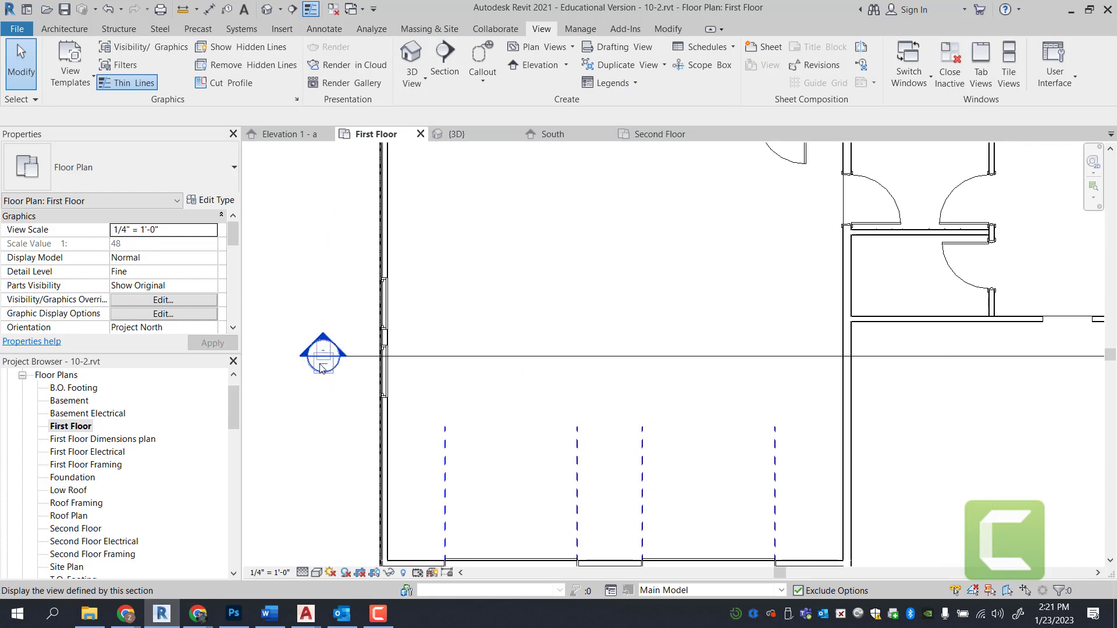
pyautogui.scroll(-4, 325, 346)
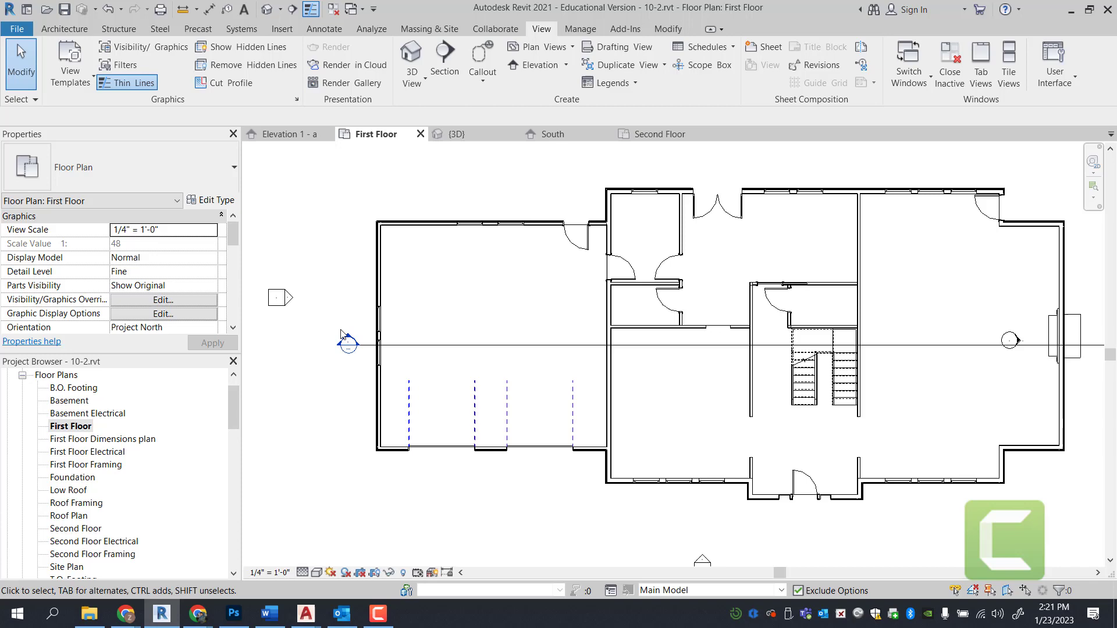
pyautogui.scroll(3, 373, 346)
# Step: Open Section 1 and inspect the basement partition wall and the Wood Joist 14" first floor slab
pyautogui.doubleClick(371, 348)
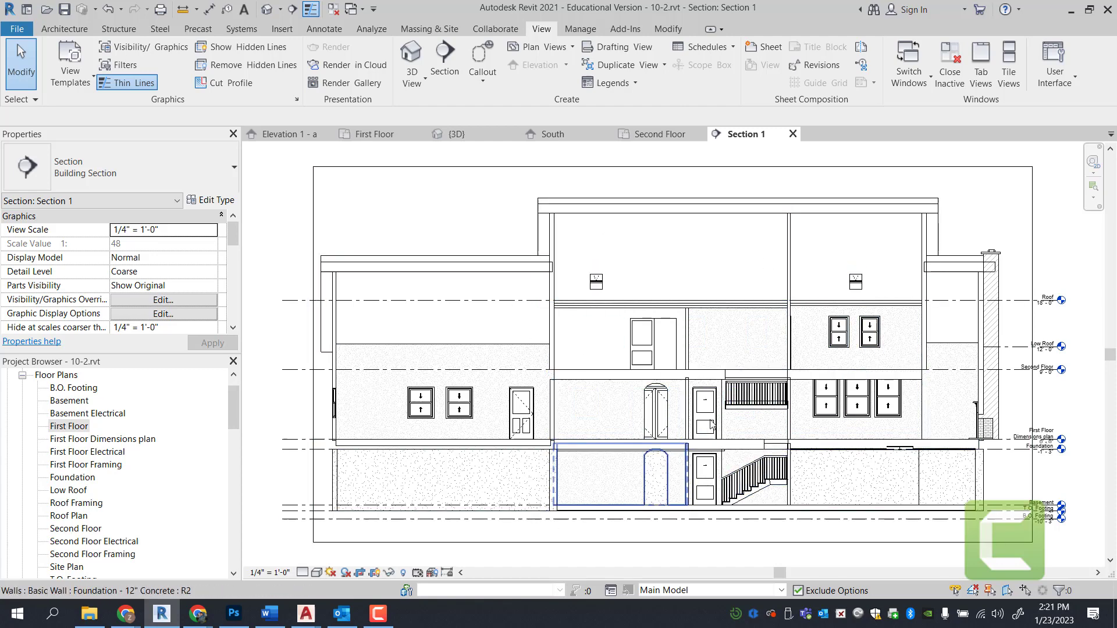
pyautogui.scroll(3, 786, 456)
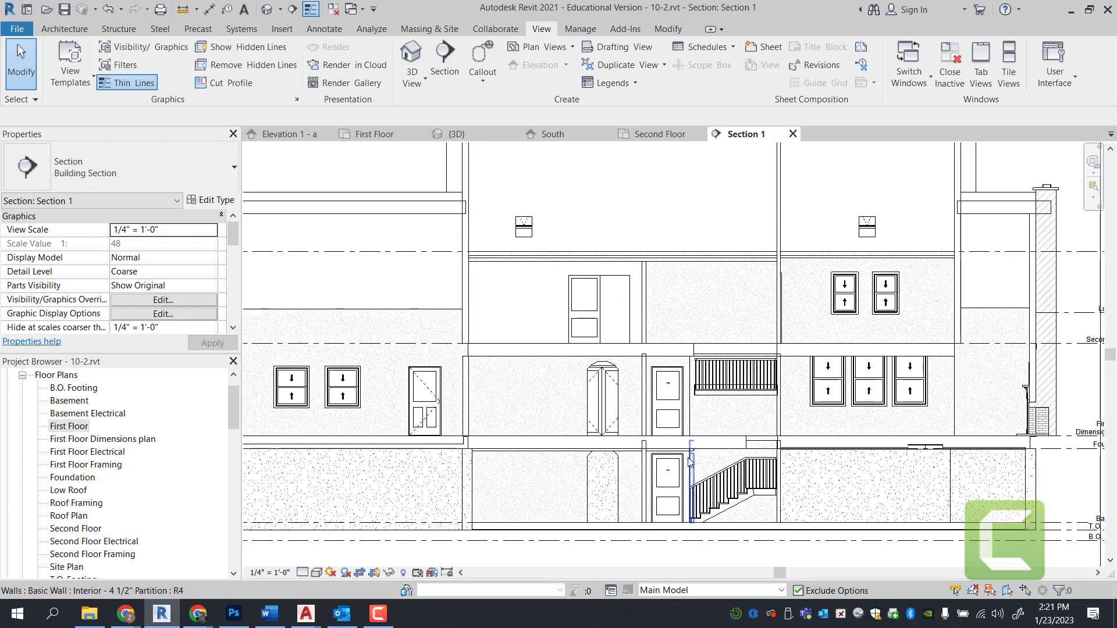
pyautogui.click(613, 467)
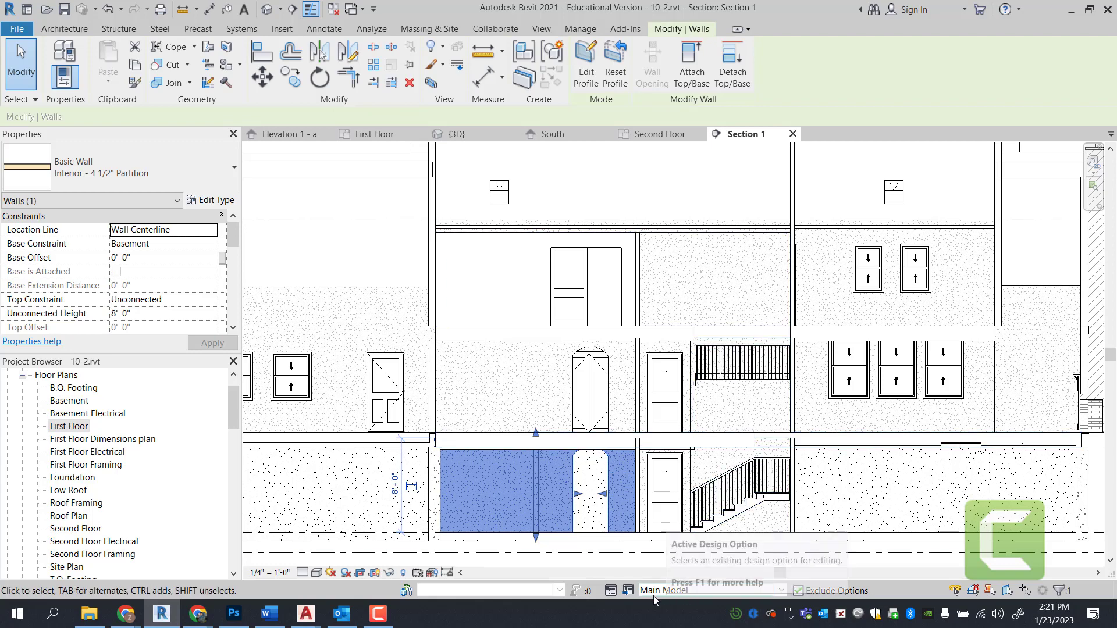
pyautogui.press('Escape')
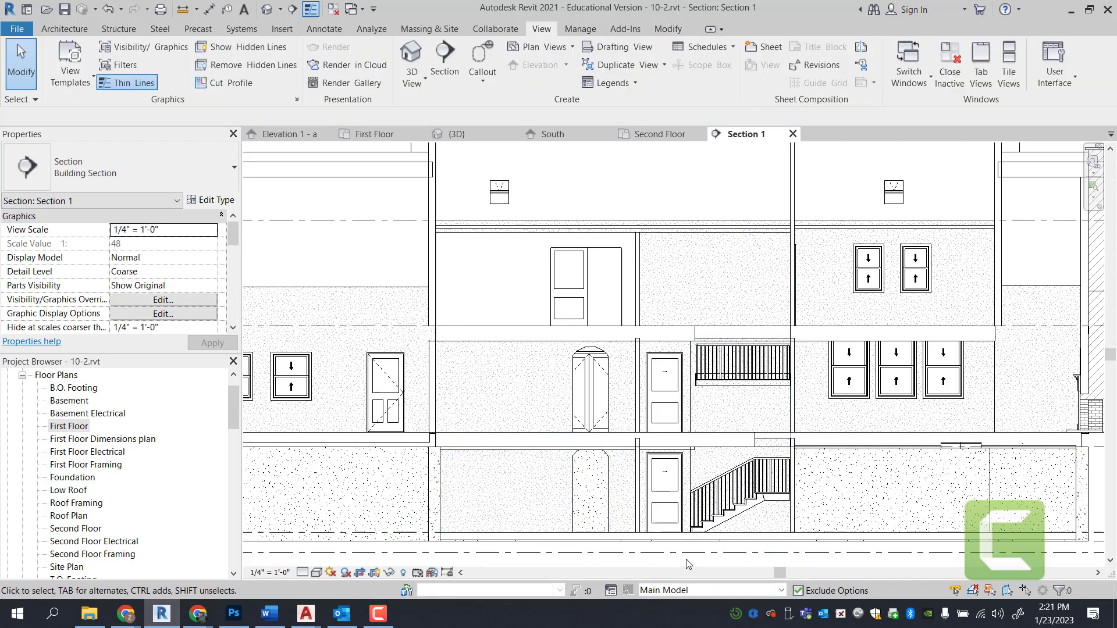
pyautogui.scroll(3, 706, 451)
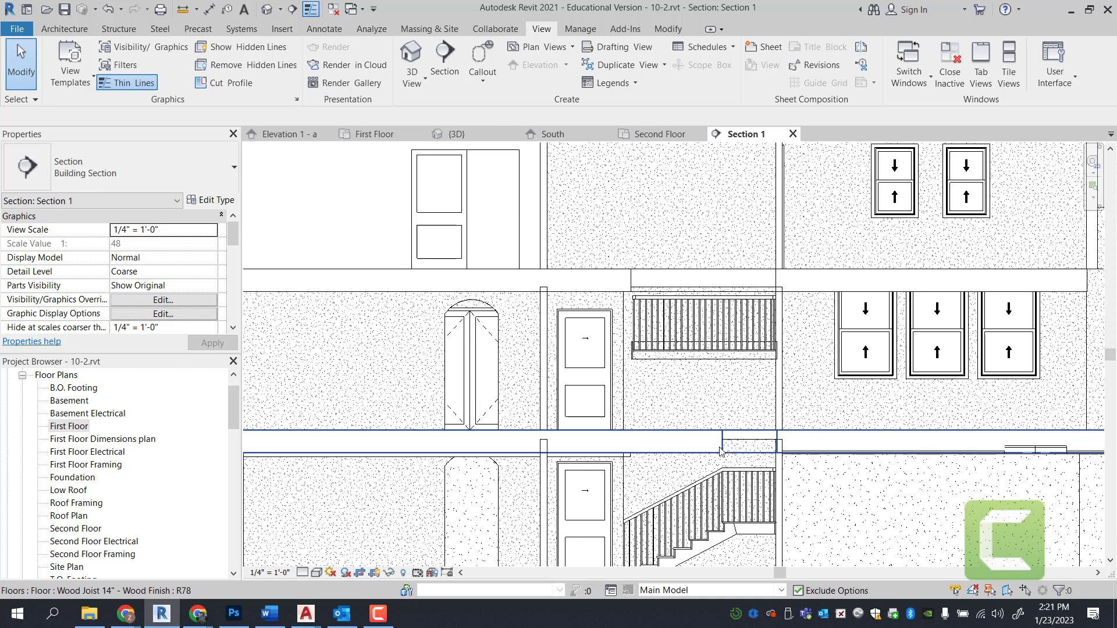
pyautogui.click(721, 451)
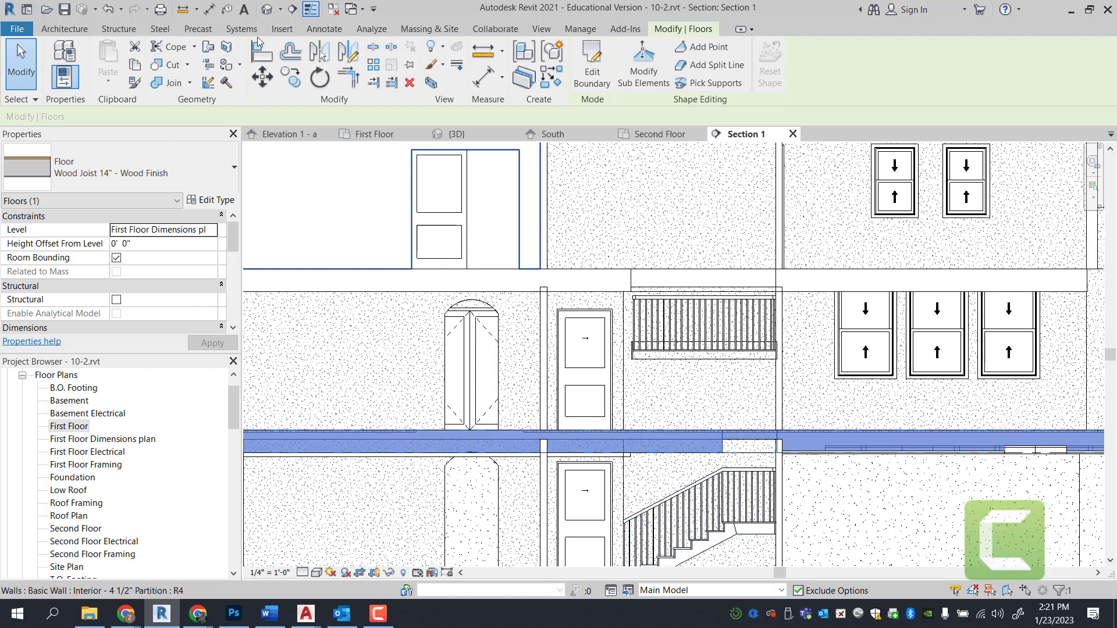
# Step: Start an aligned dimension (DI) from the stair line, cancel it, and zoom to fit (ZF)
pyautogui.press('i')
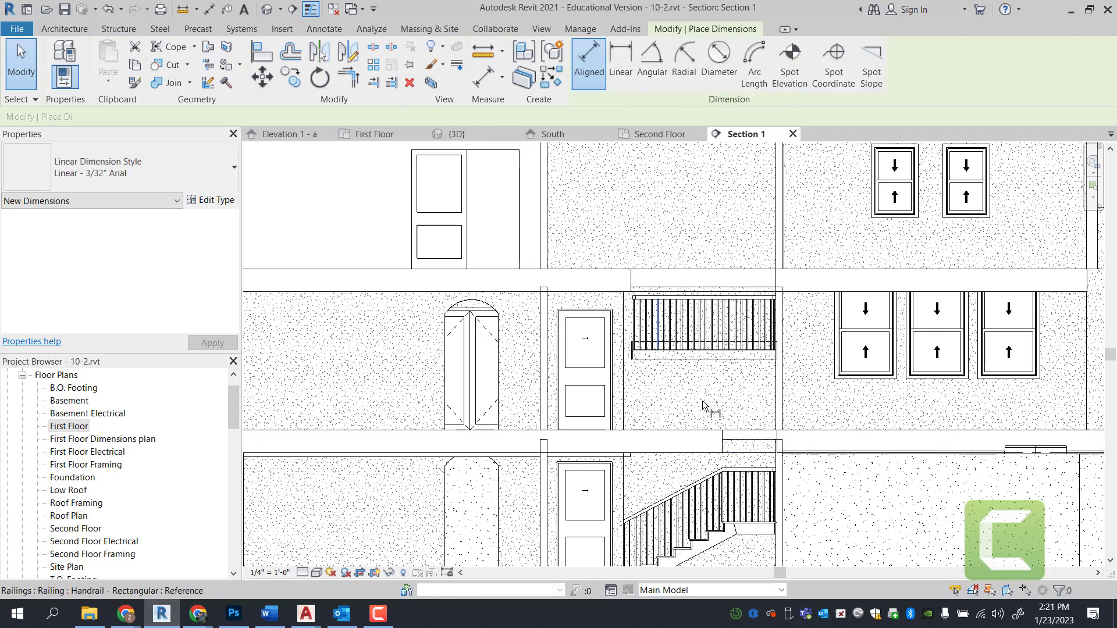
pyautogui.scroll(1, 715, 457)
pyautogui.scroll(2, 739, 517)
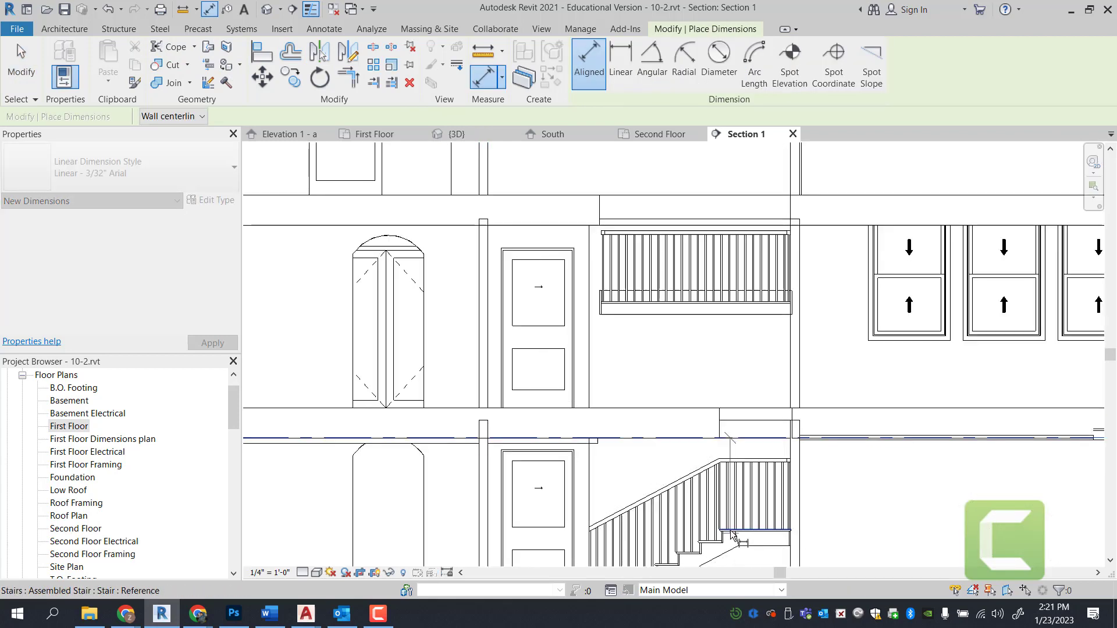
pyautogui.click(736, 532)
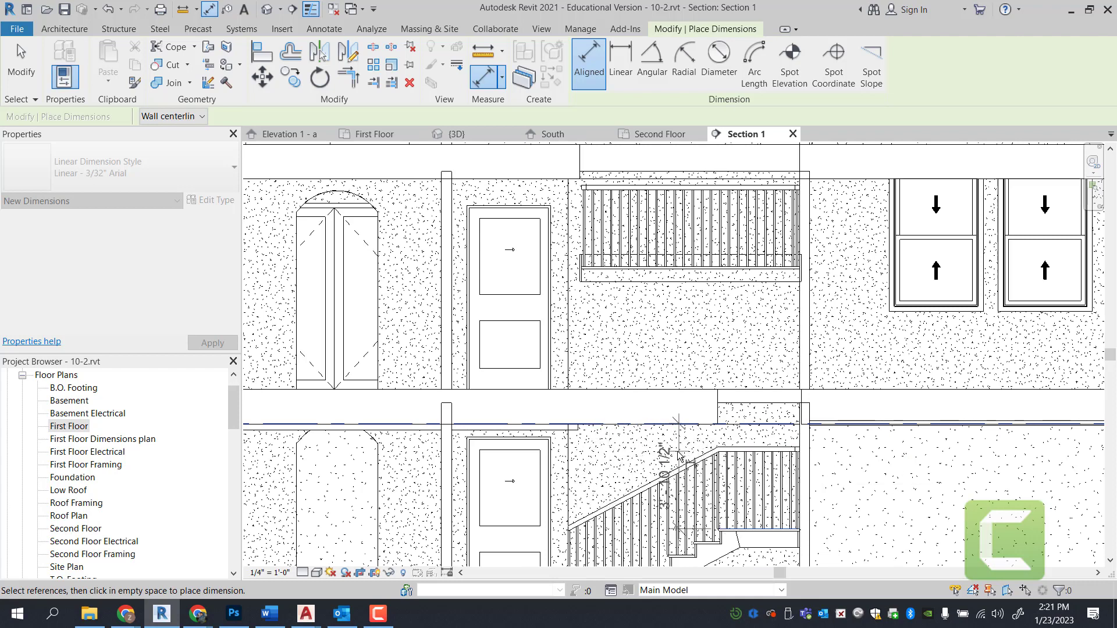
pyautogui.scroll(-2, 675, 454)
pyautogui.press('Escape')
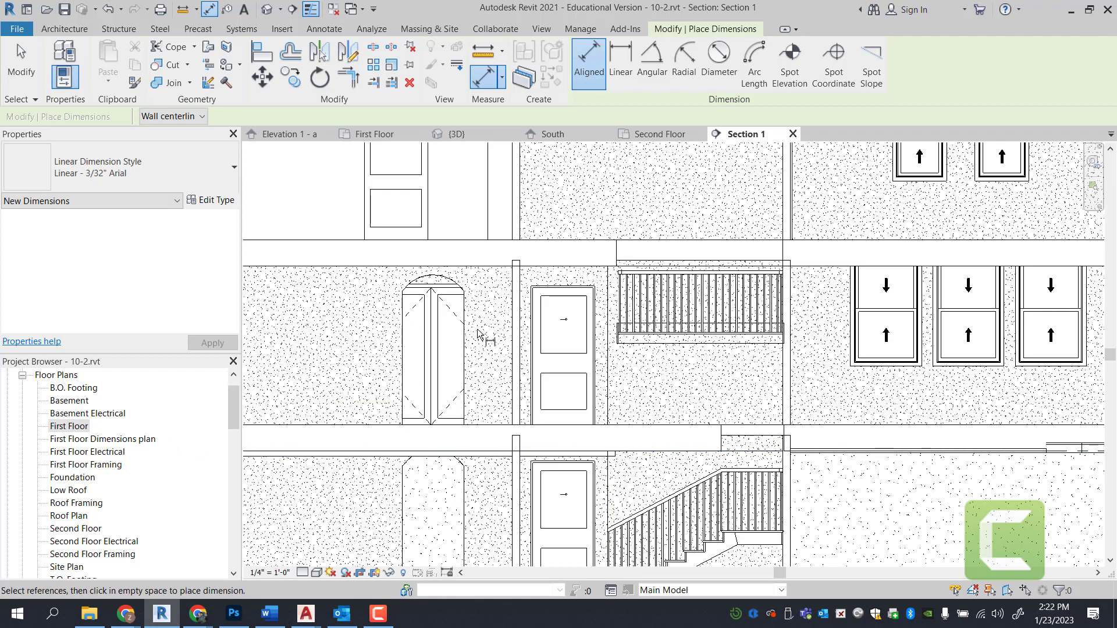
pyautogui.scroll(-4, 478, 333)
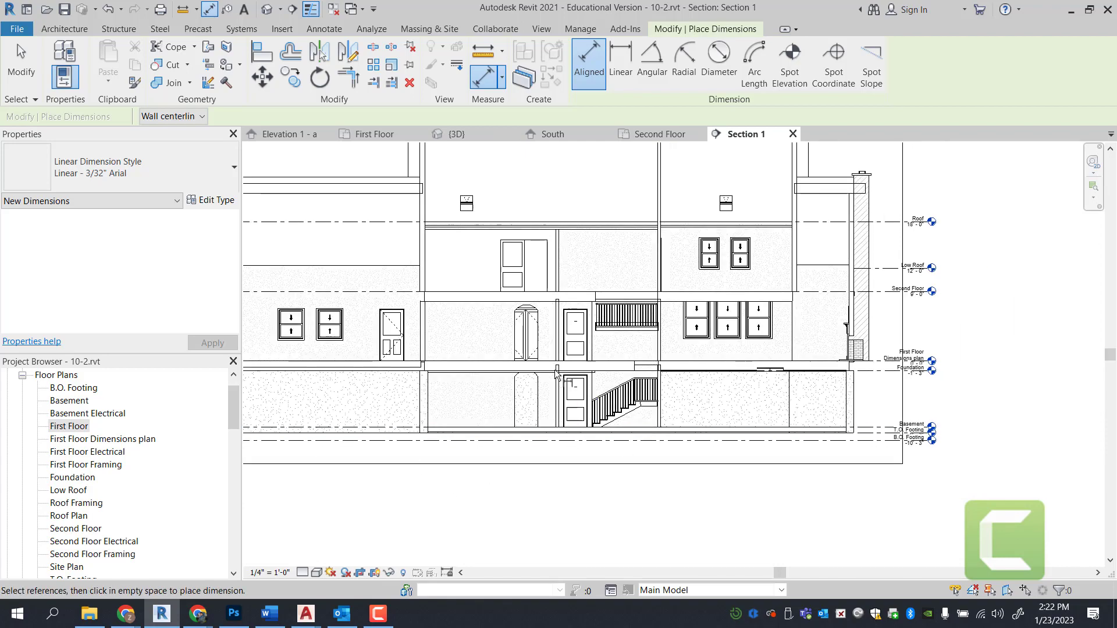
pyautogui.scroll(-2, 557, 375)
pyautogui.press('z')
pyautogui.press('f')
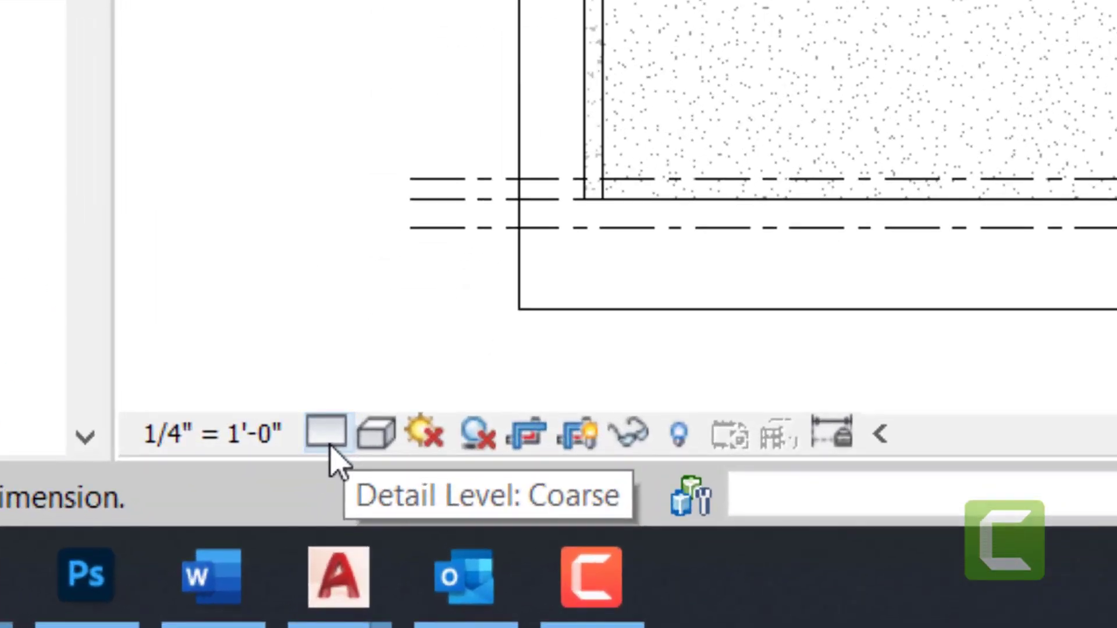
# Step: Set Section 1 to Medium detail level, then reopen the First Floor plan from the Project Browser
pyautogui.click(326, 434)
pyautogui.click(409, 344)
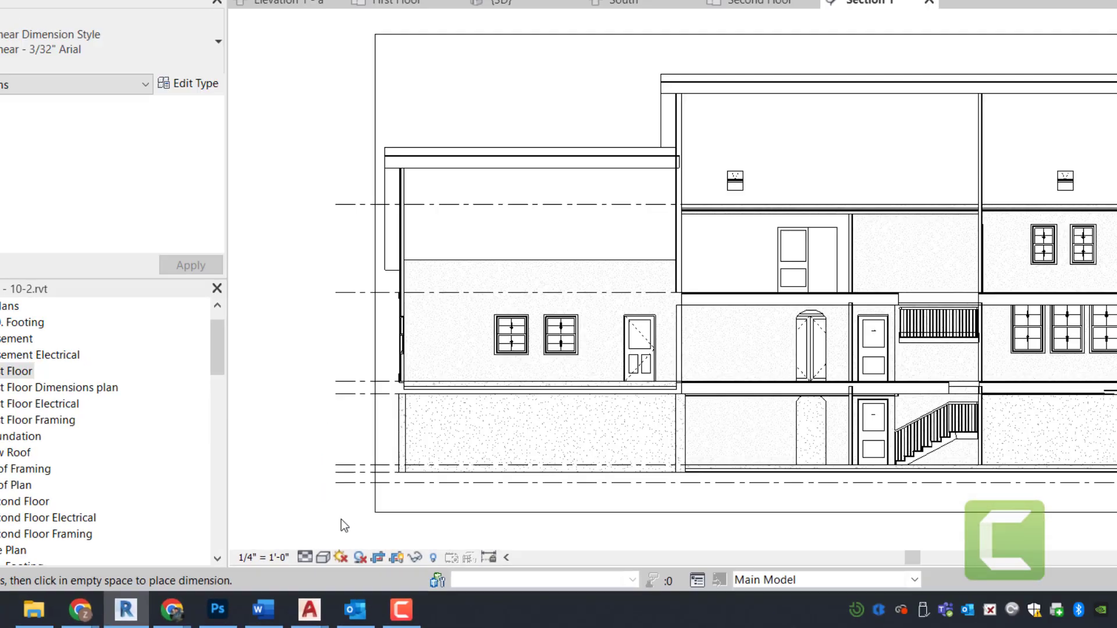
pyautogui.scroll(6, 429, 160)
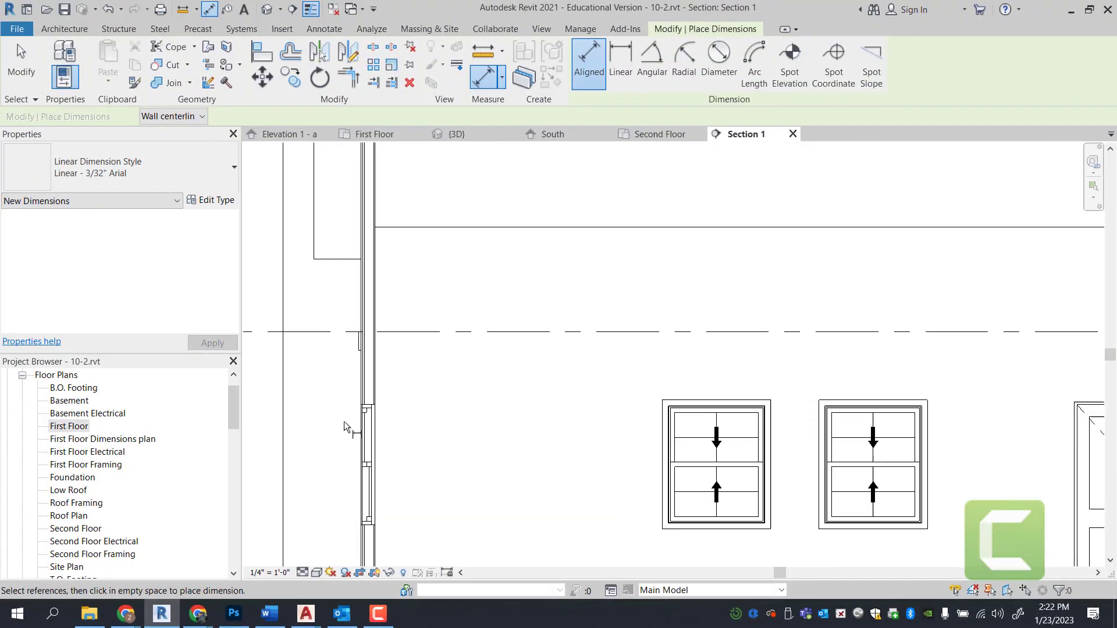
pyautogui.scroll(2, 352, 473)
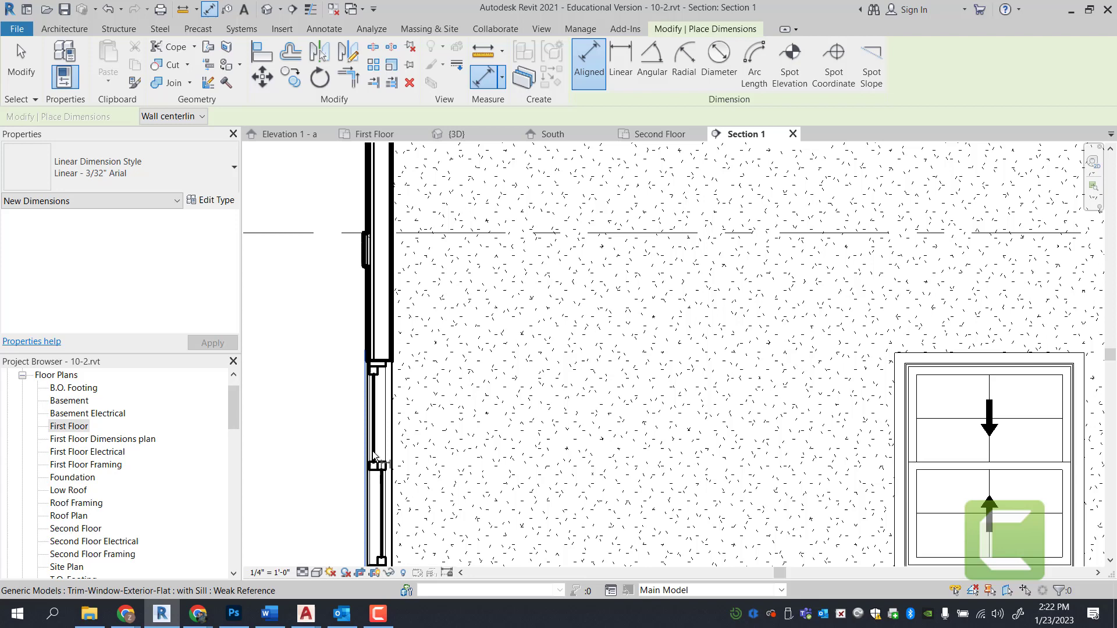
pyautogui.scroll(5, 381, 459)
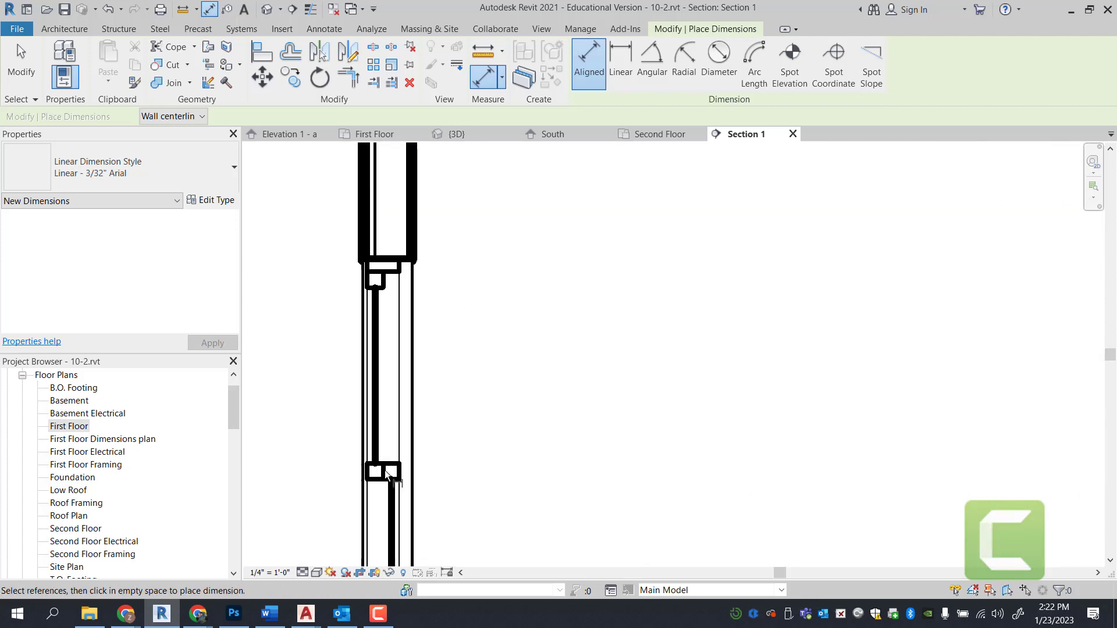
pyautogui.scroll(-3, 411, 386)
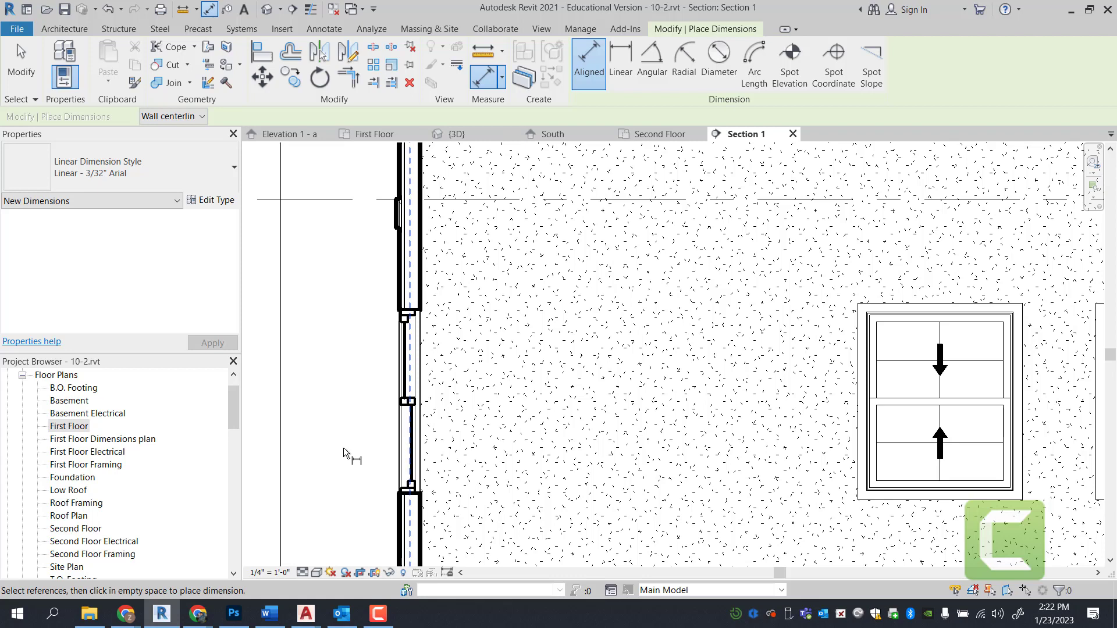
pyautogui.doubleClick(74, 431)
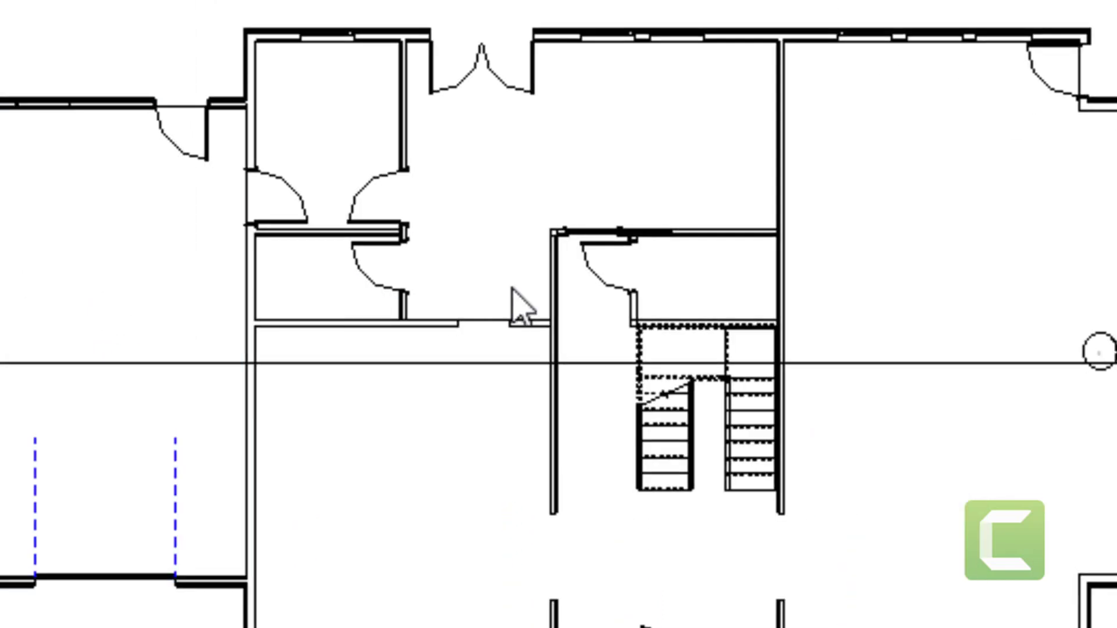
# Step: Split the Section 1 line with Gaps in Segments and drag one end segment shorter
pyautogui.click(1038, 372)
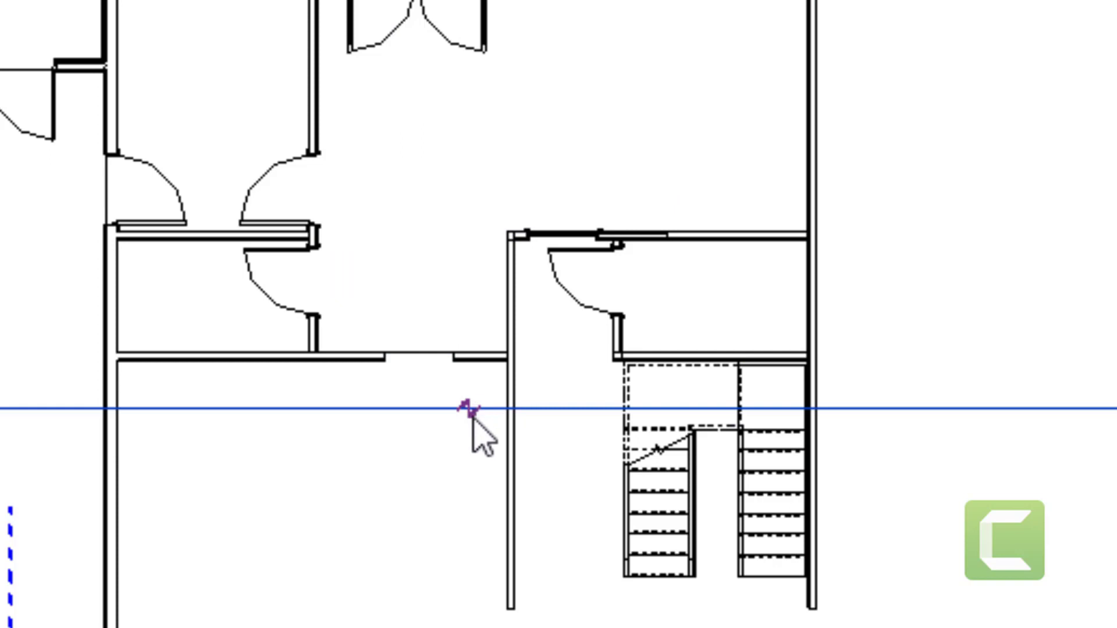
pyautogui.scroll(1, 474, 433)
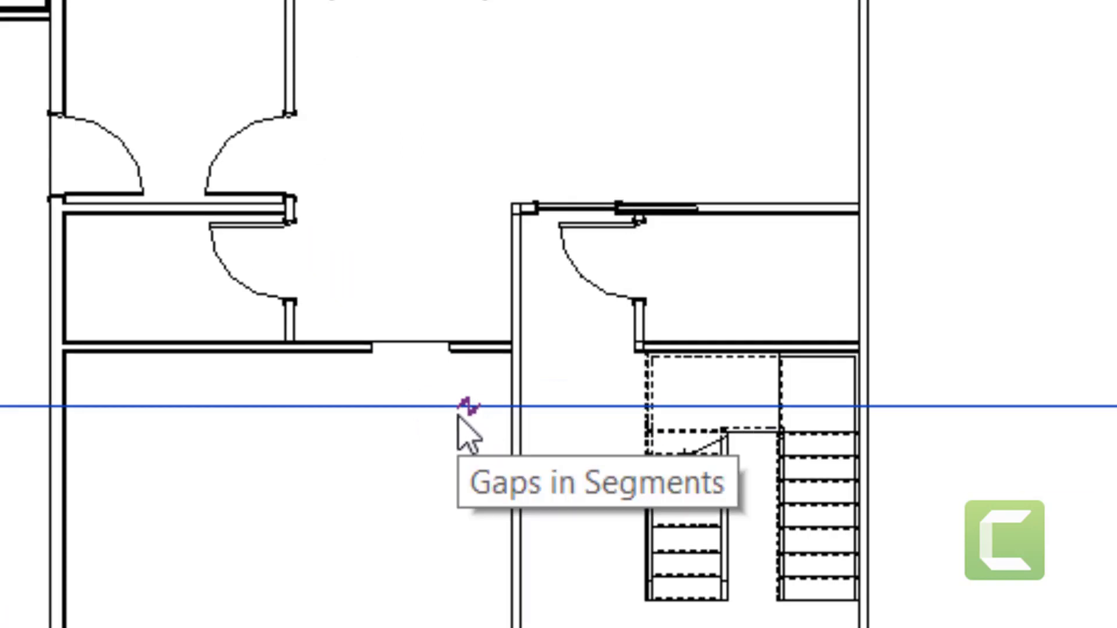
pyautogui.scroll(1, 482, 416)
pyautogui.click(474, 410)
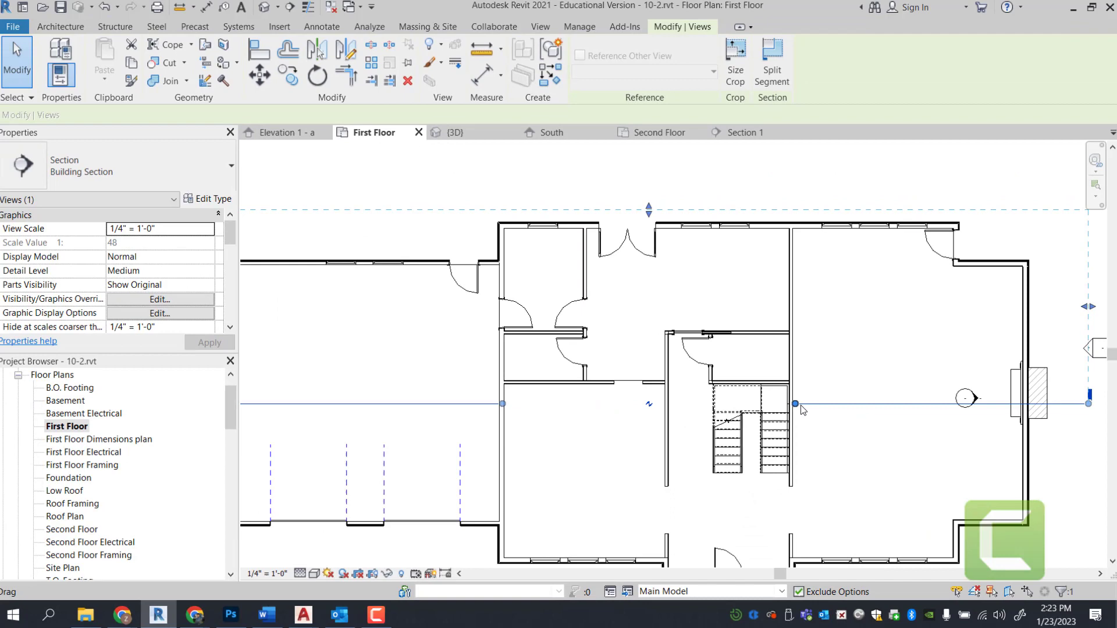
pyautogui.scroll(-3, 624, 410)
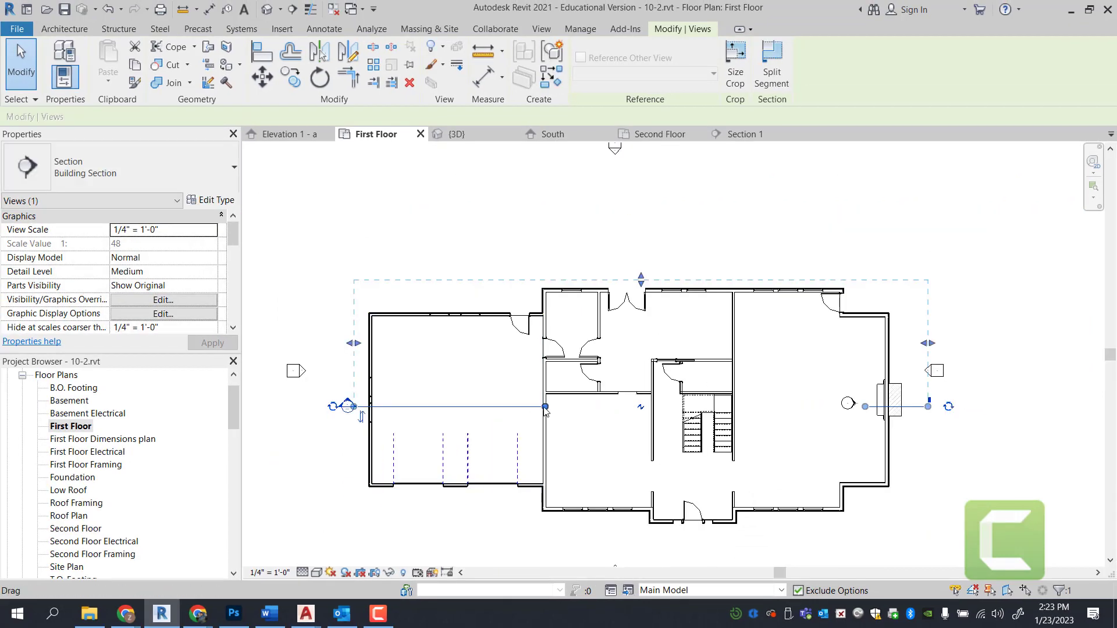
pyautogui.moveTo(417, 410); pyautogui.dragTo(397, 409)
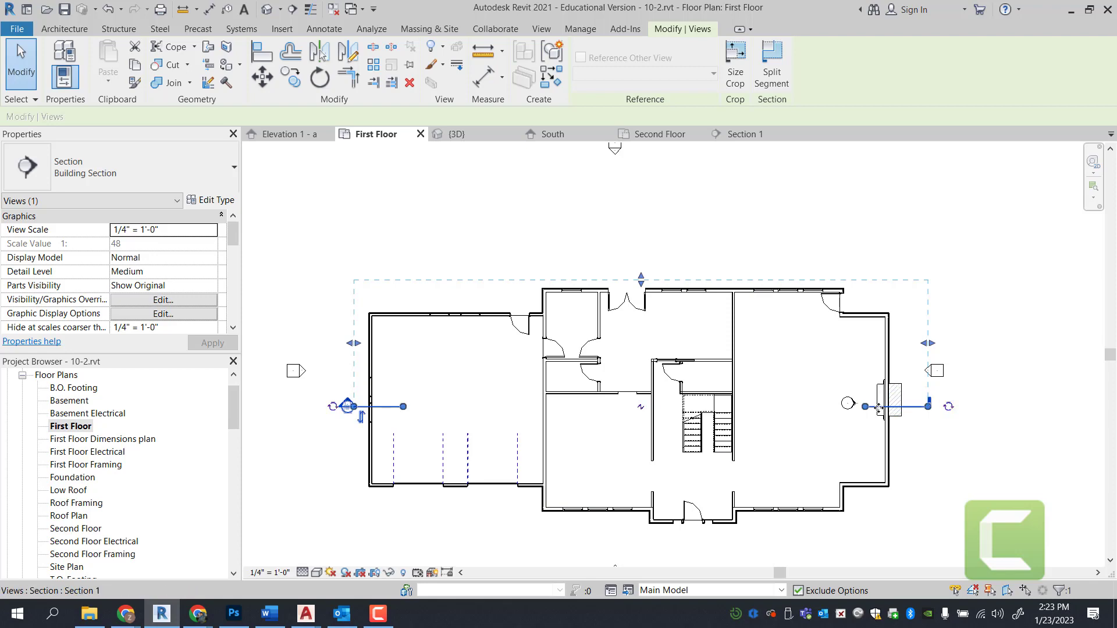
pyautogui.scroll(3, 746, 418)
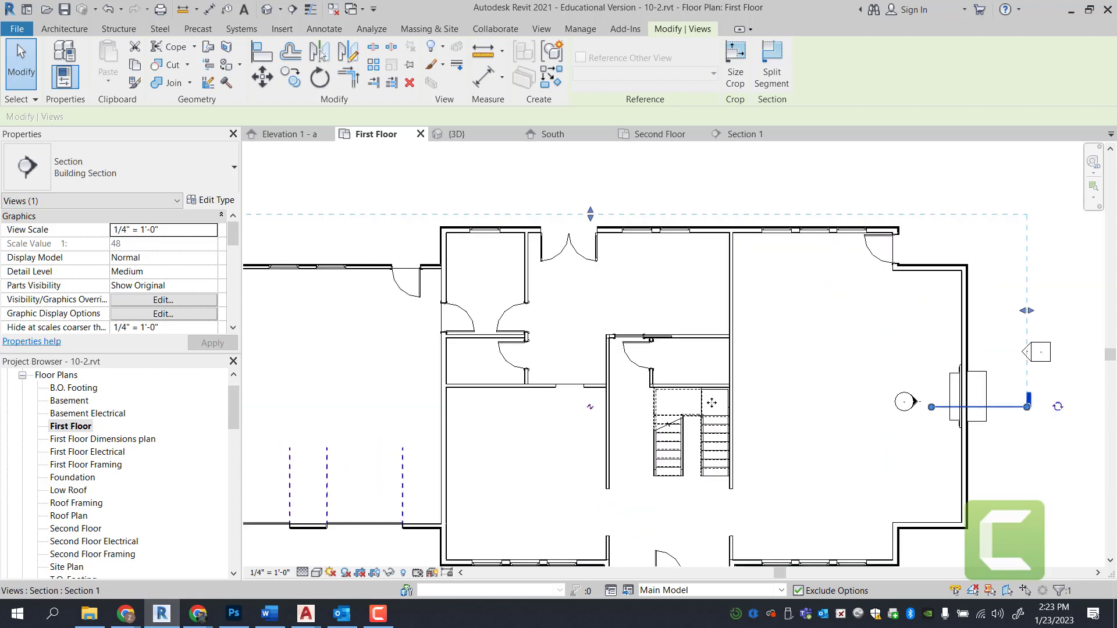
# Step: Select the first floor slab, then open Section 1 and zoom to the slab above the basement stair
pyautogui.press('Escape')
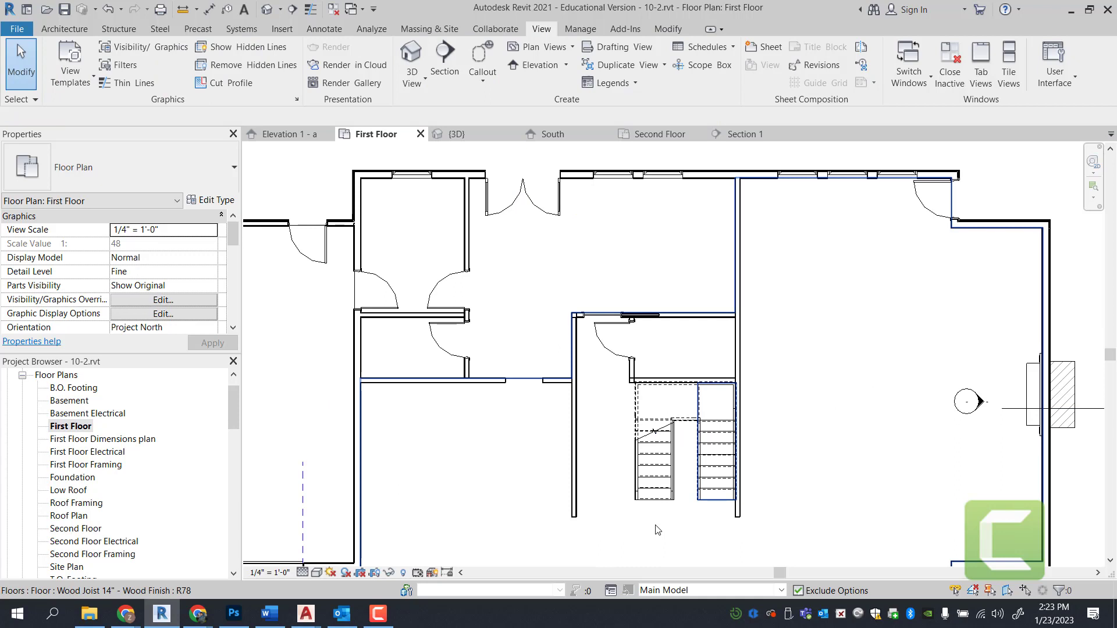
pyautogui.click(802, 540)
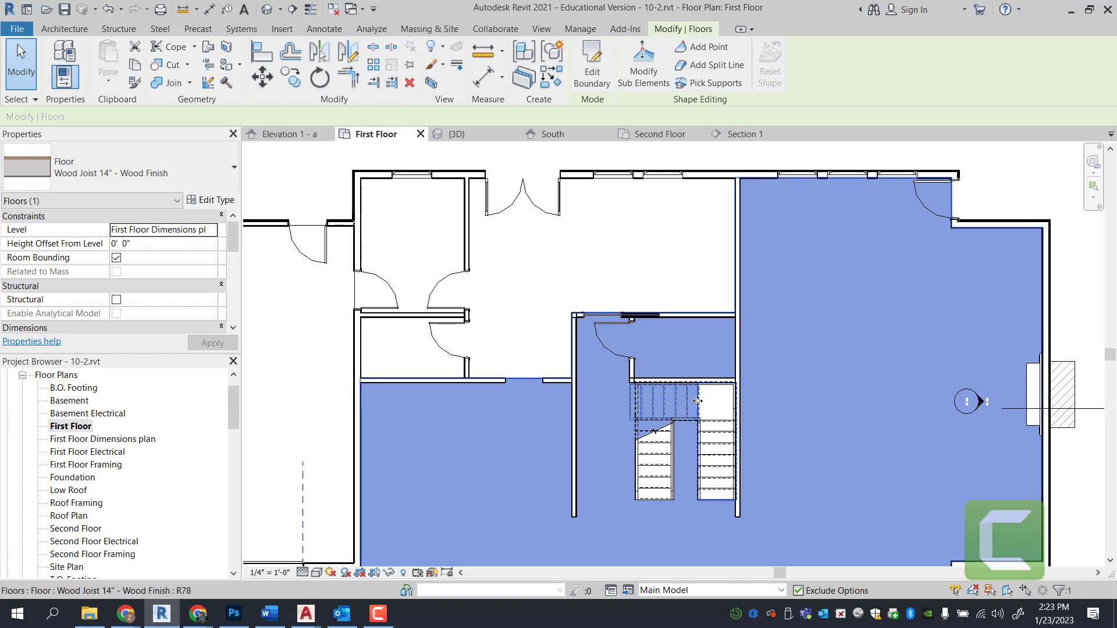
pyautogui.scroll(2, 697, 401)
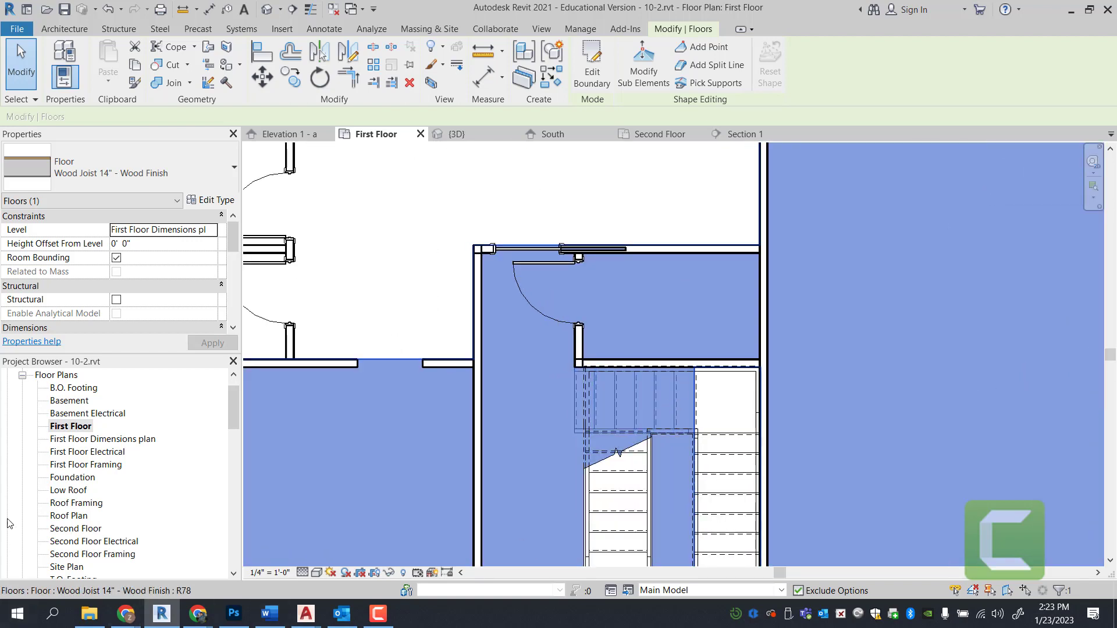
pyautogui.scroll(-4, 835, 332)
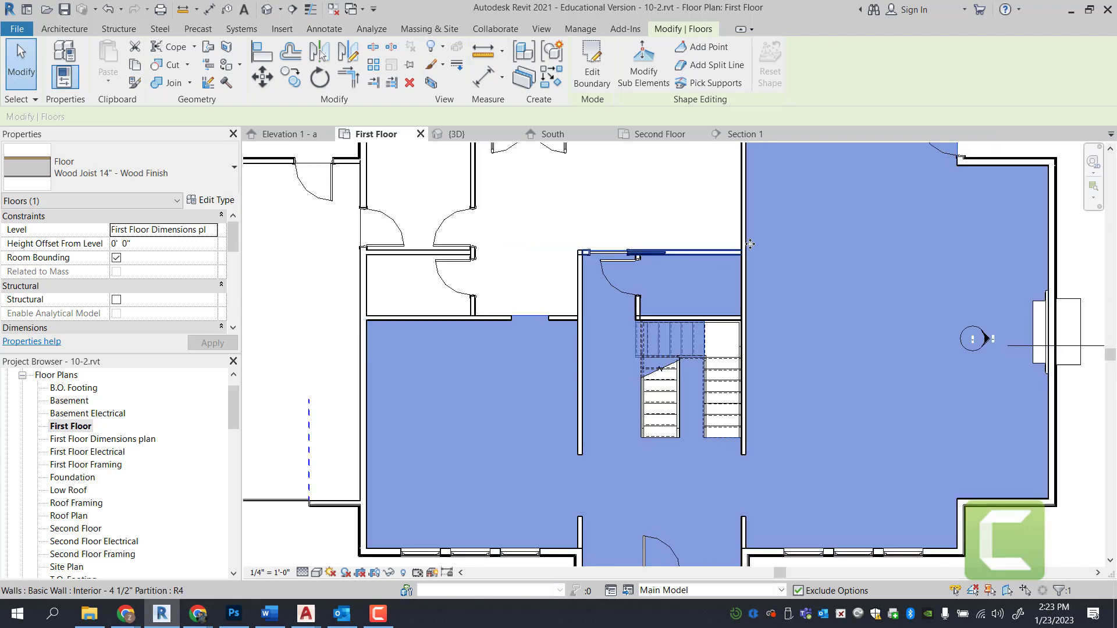
pyautogui.scroll(1, 445, 299)
pyautogui.doubleClick(444, 299)
pyautogui.scroll(-3, 456, 310)
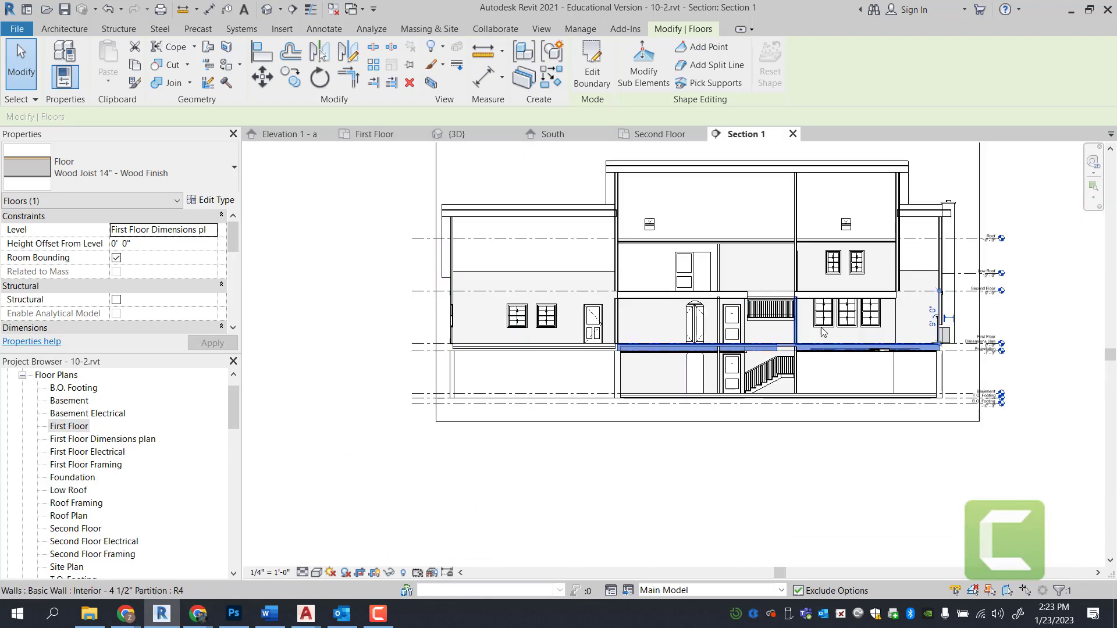
pyautogui.scroll(2, 709, 348)
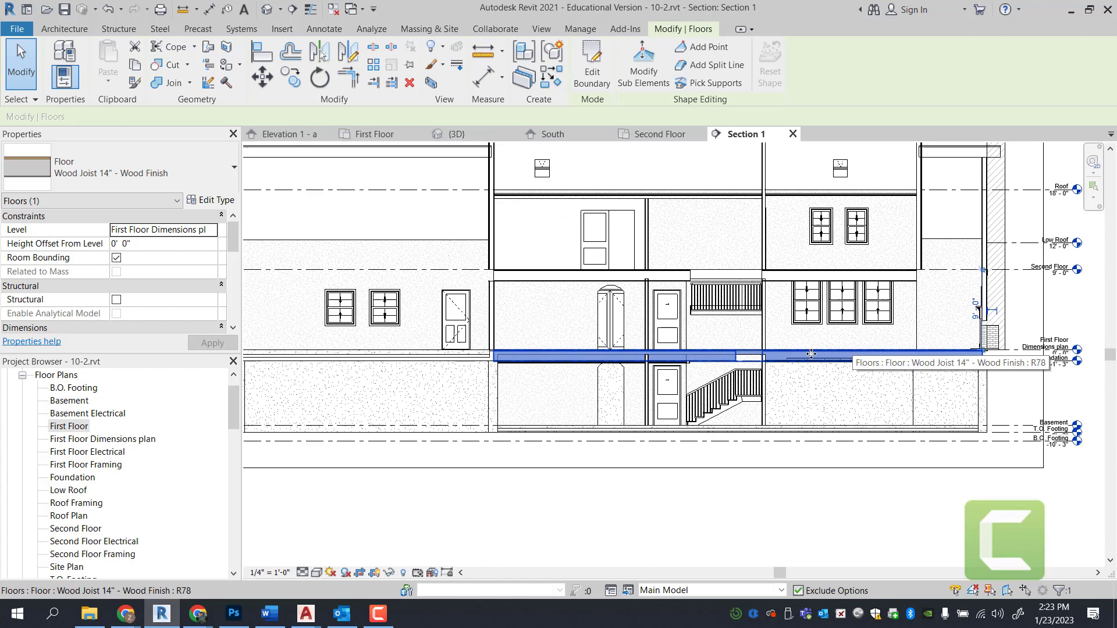
pyautogui.scroll(2, 730, 350)
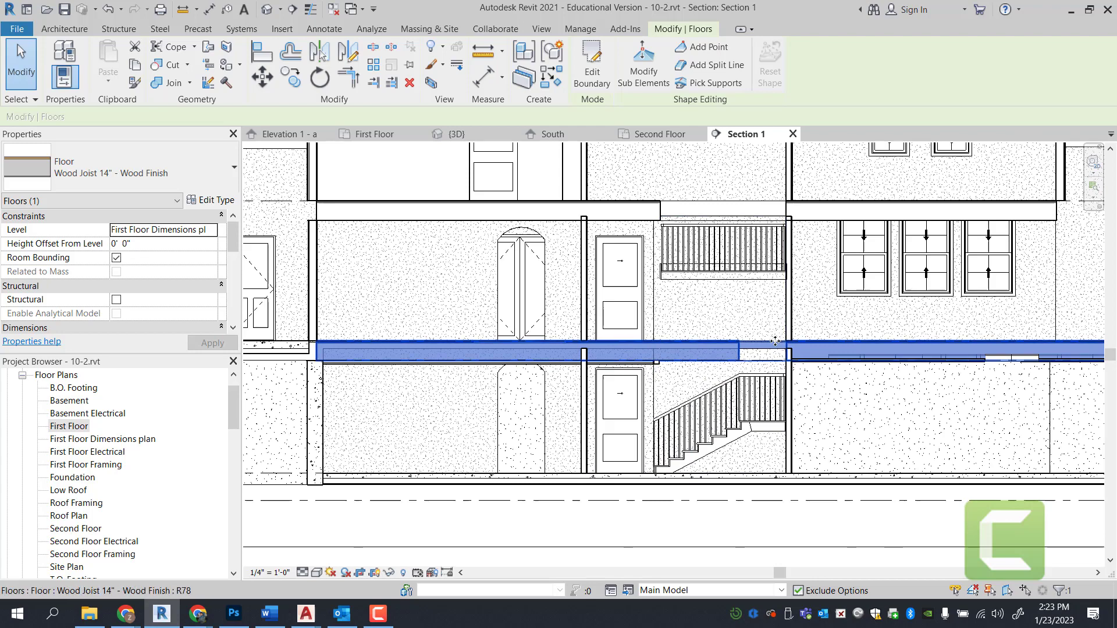
# Step: Reopen the First Floor plan and enter Edit Boundary for the first floor slab around the stair
pyautogui.doubleClick(71, 427)
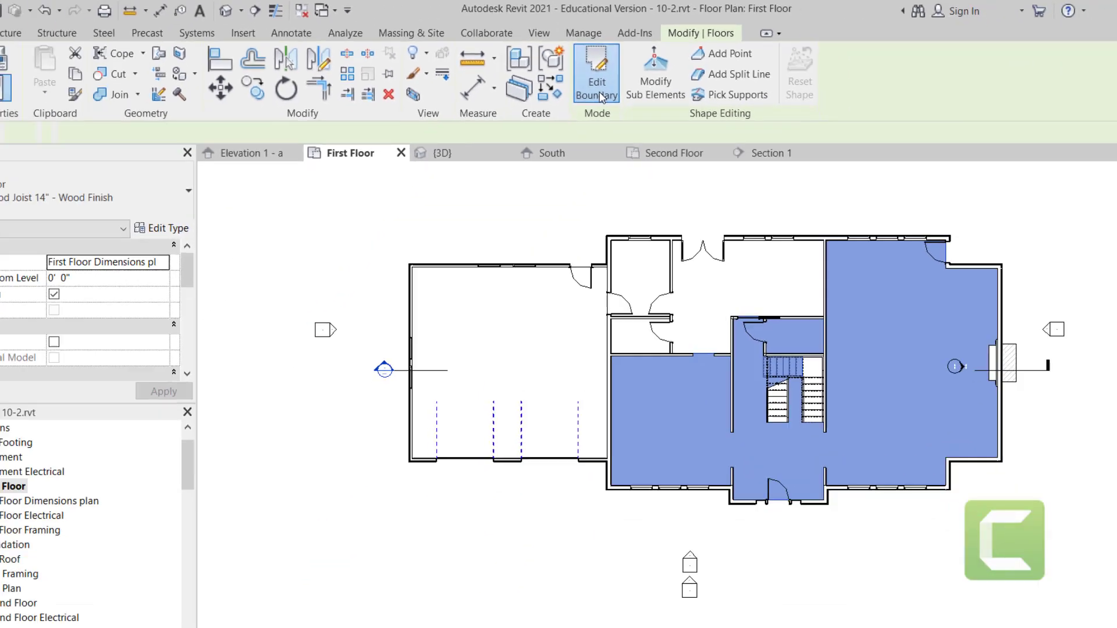
pyautogui.click(654, 215)
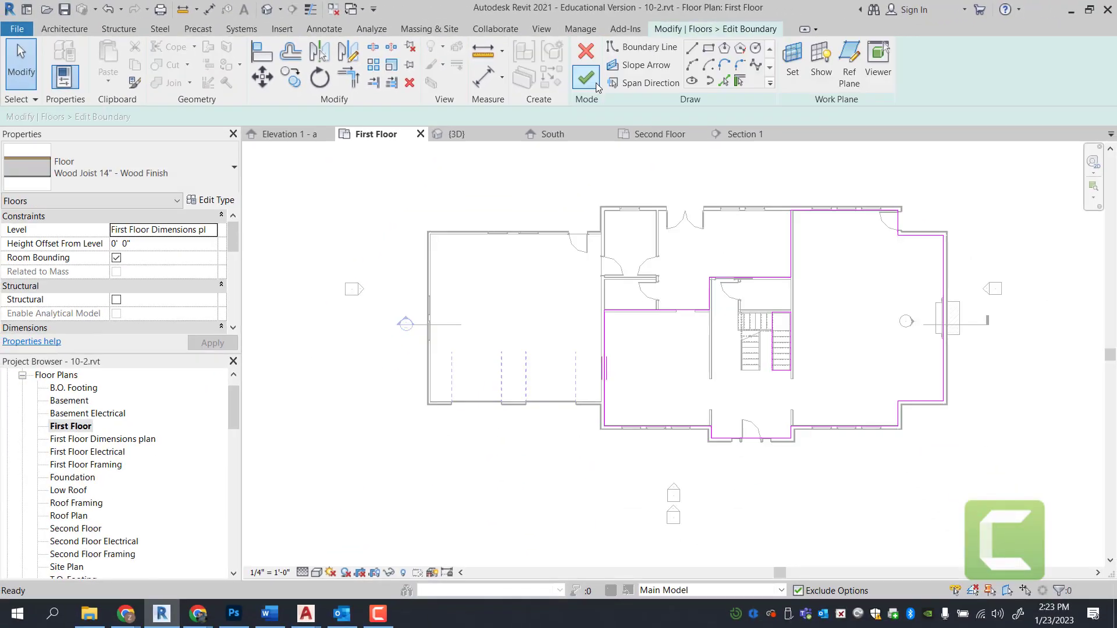
pyautogui.scroll(8, 673, 386)
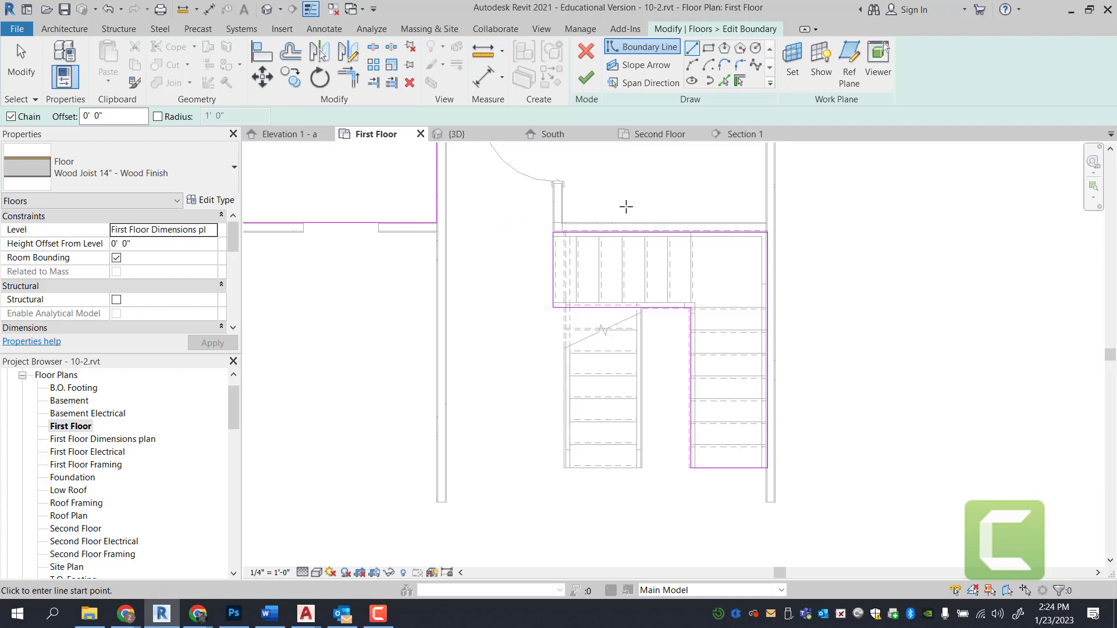
# Step: Finish the slab boundary sketch and choose Attach so the walls below meet the floor
pyautogui.click(586, 80)
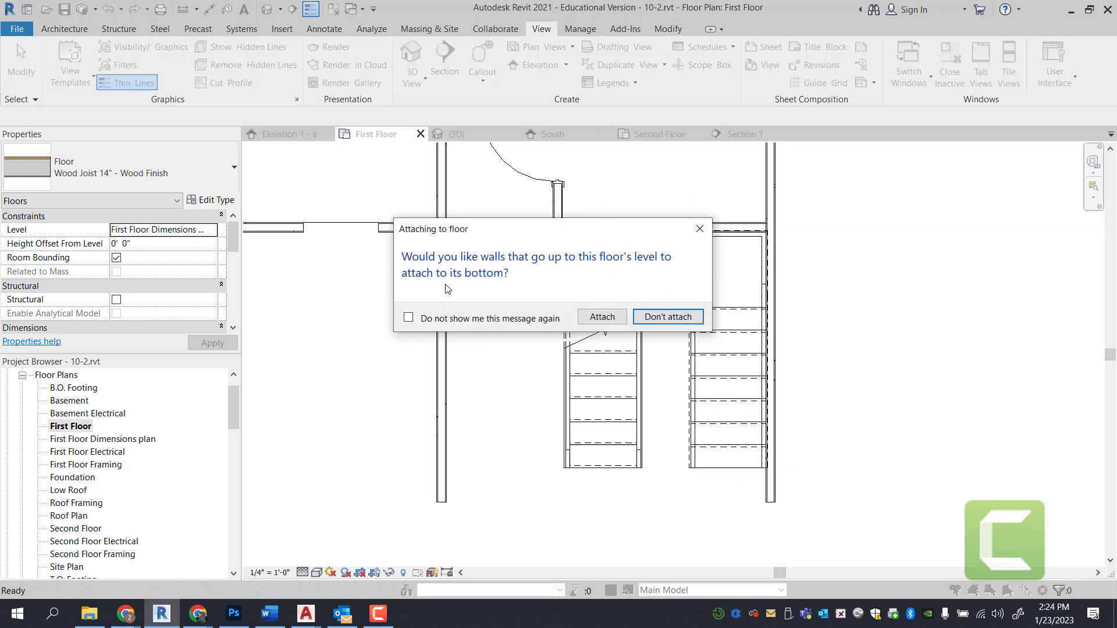
pyautogui.click(601, 319)
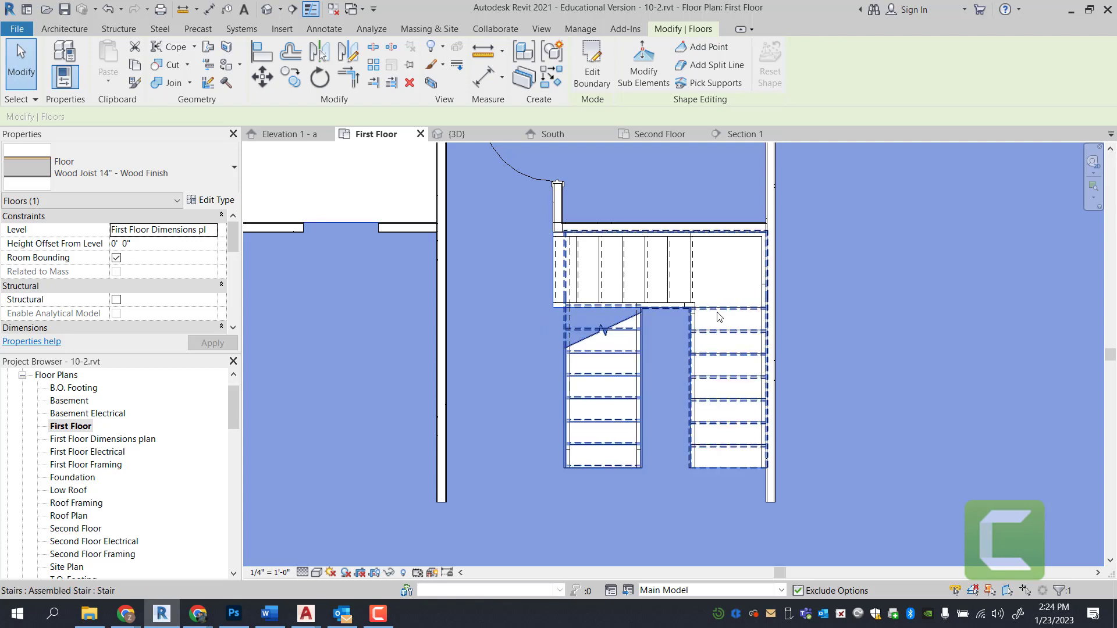
pyautogui.scroll(-10, 757, 466)
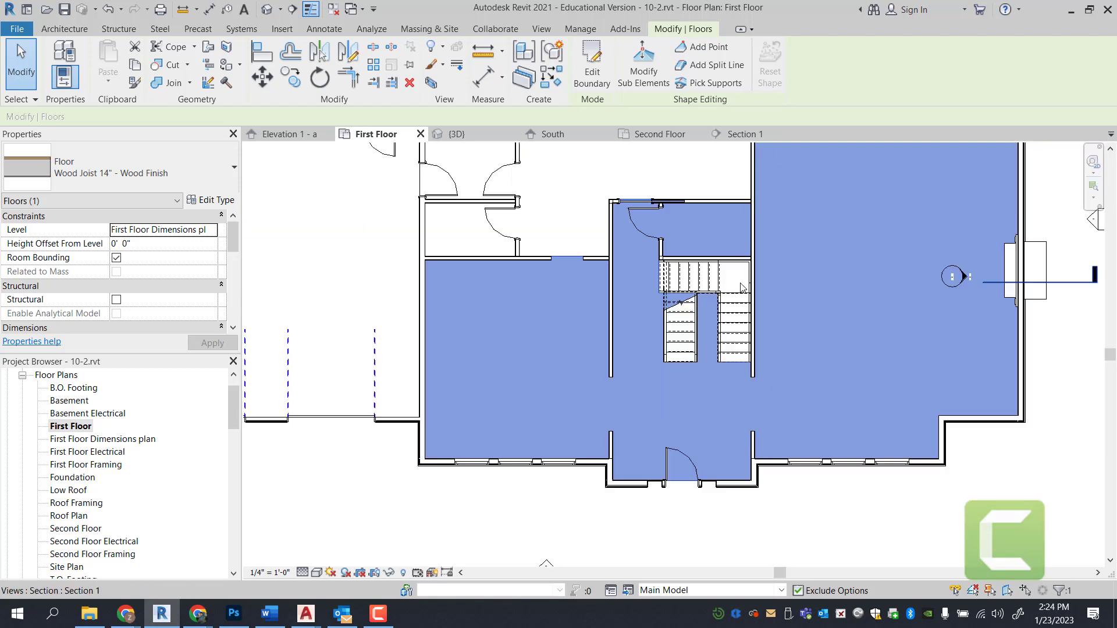
pyautogui.scroll(5, 629, 304)
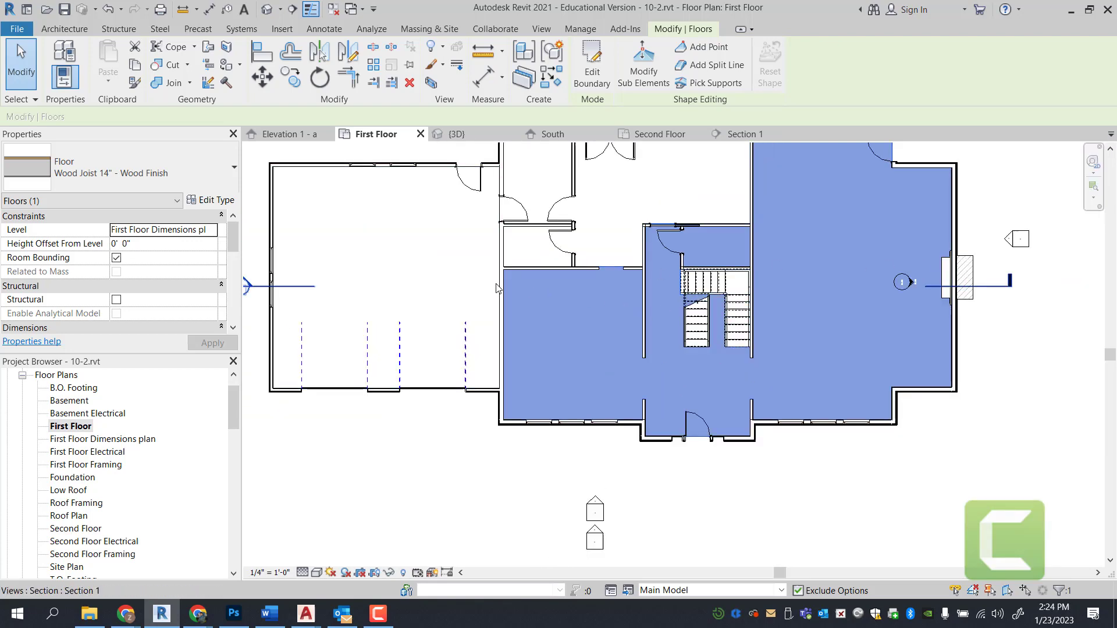
pyautogui.scroll(3, 314, 285)
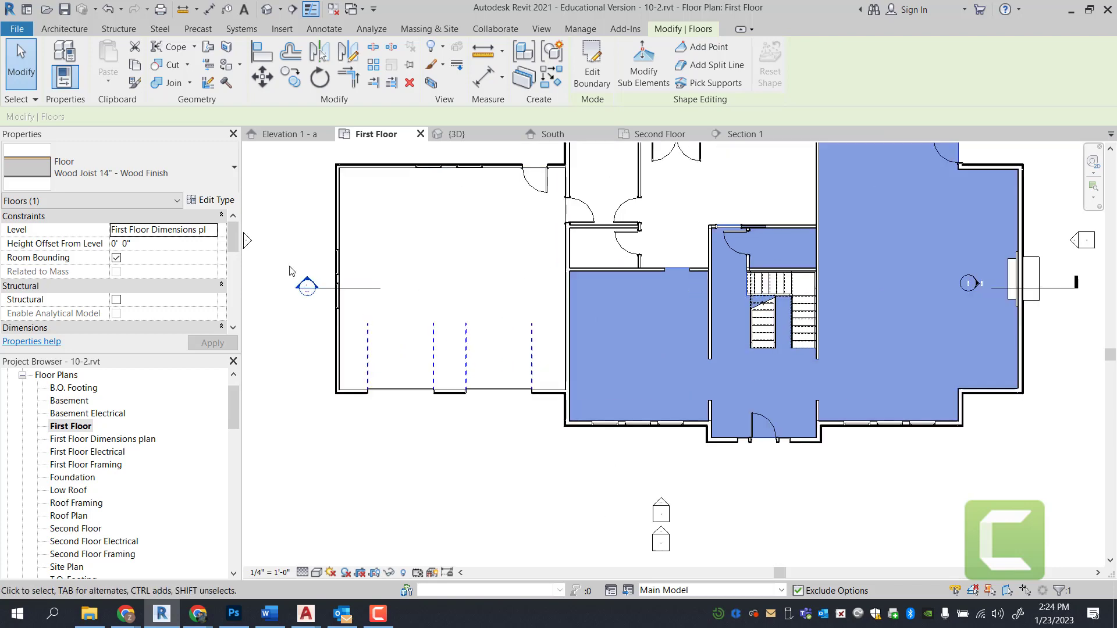
# Step: Reopen Section 1, clear the slab selection, and select the basement partition wall beside the doors
pyautogui.doubleClick(315, 291)
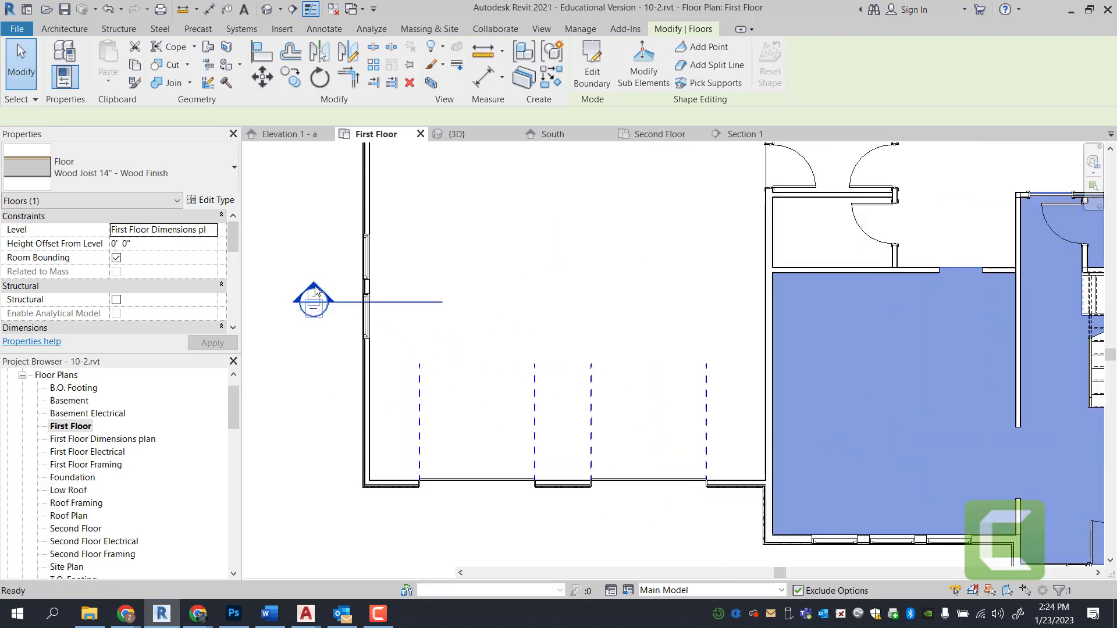
pyautogui.scroll(1, 814, 358)
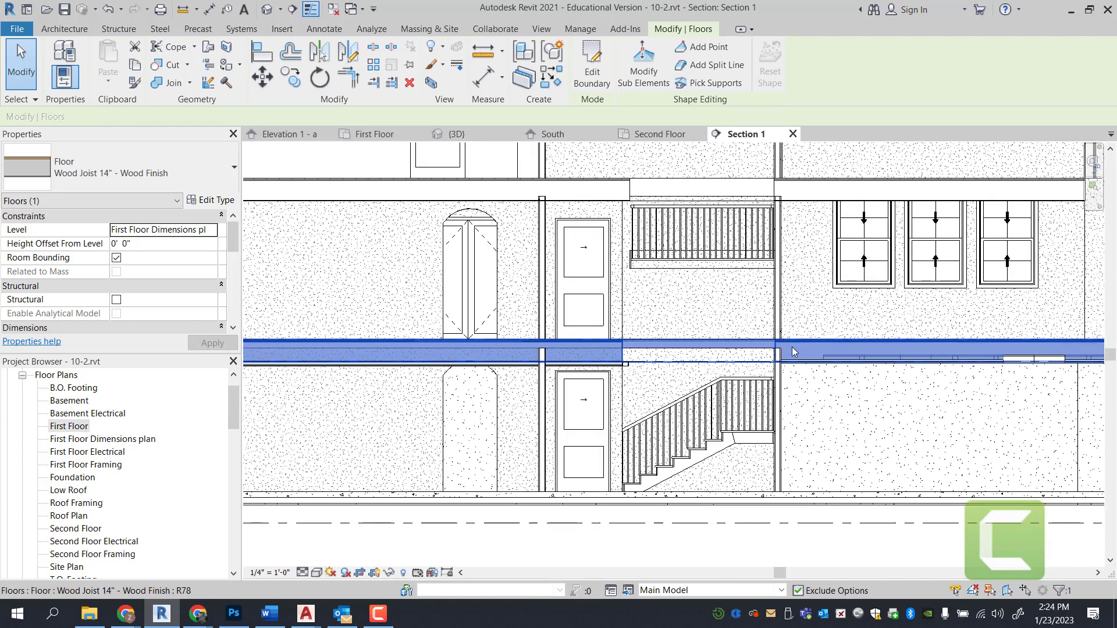
pyautogui.press('Escape')
pyautogui.scroll(1, 814, 358)
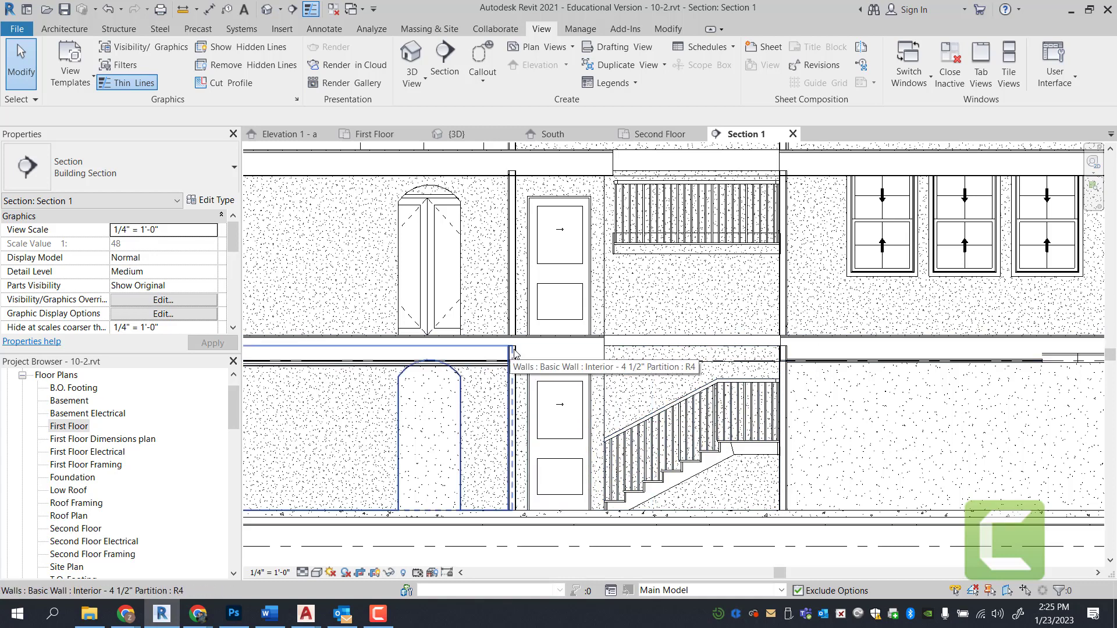
pyautogui.click(489, 384)
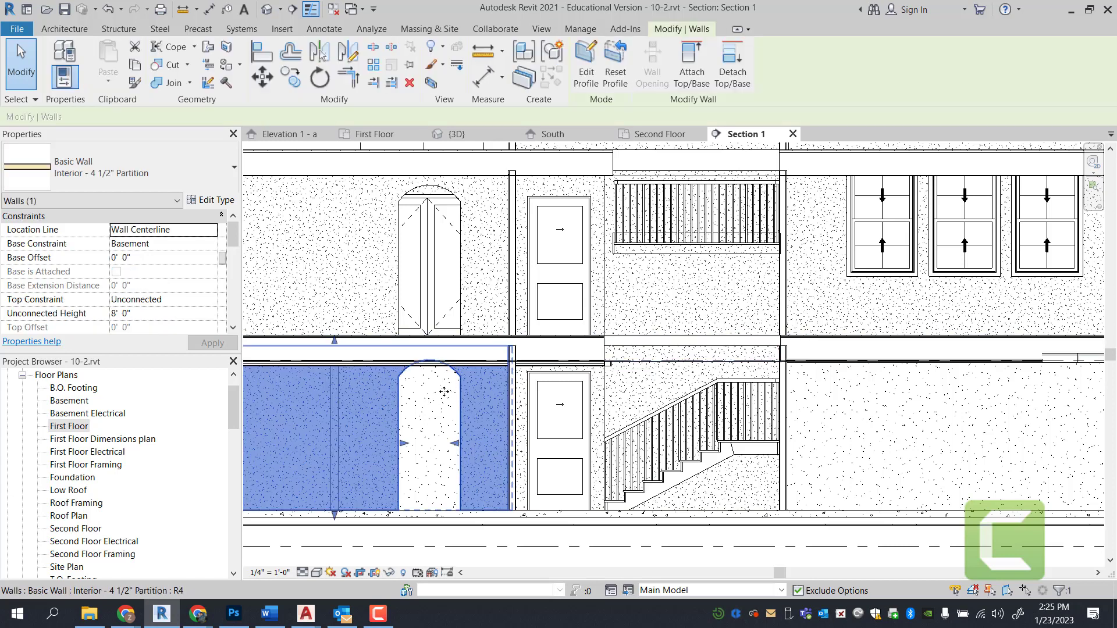